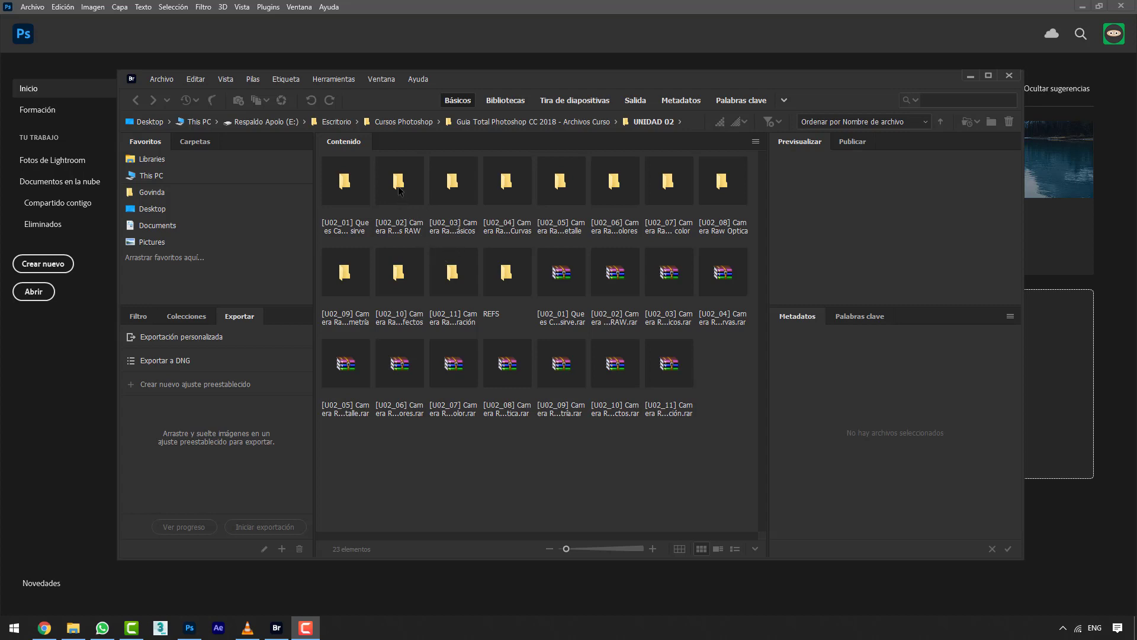
- Open IMG_8053.CR2 from the [U02_02] Camera Raw folder inside UNIDAD 02 for editing in Camera Raw
double_click(400, 191)
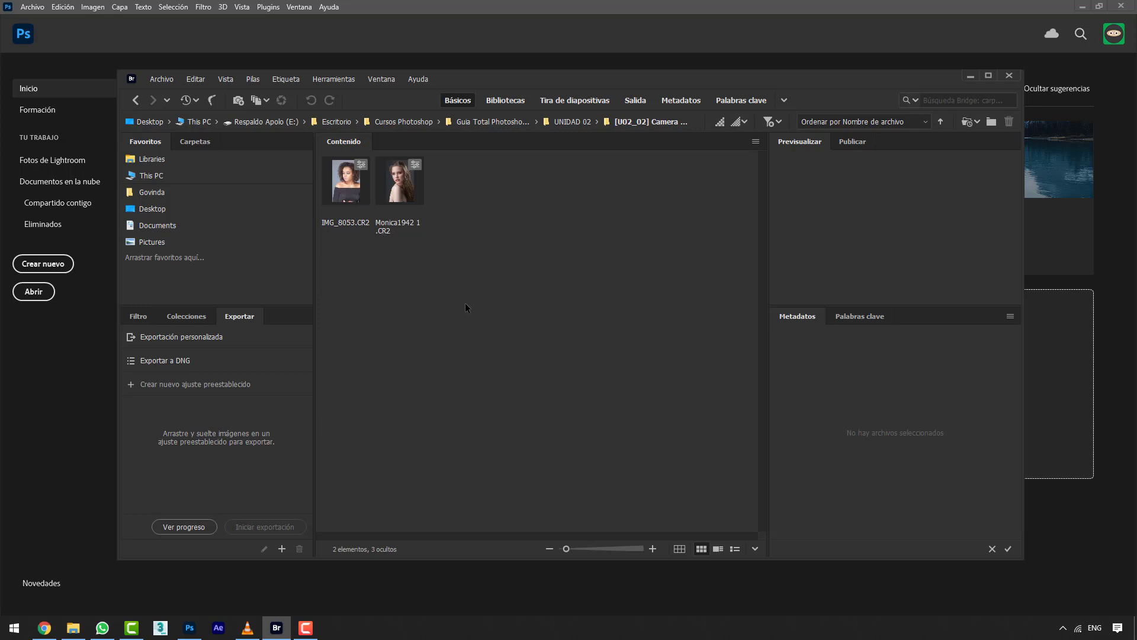
double_click(356, 197)
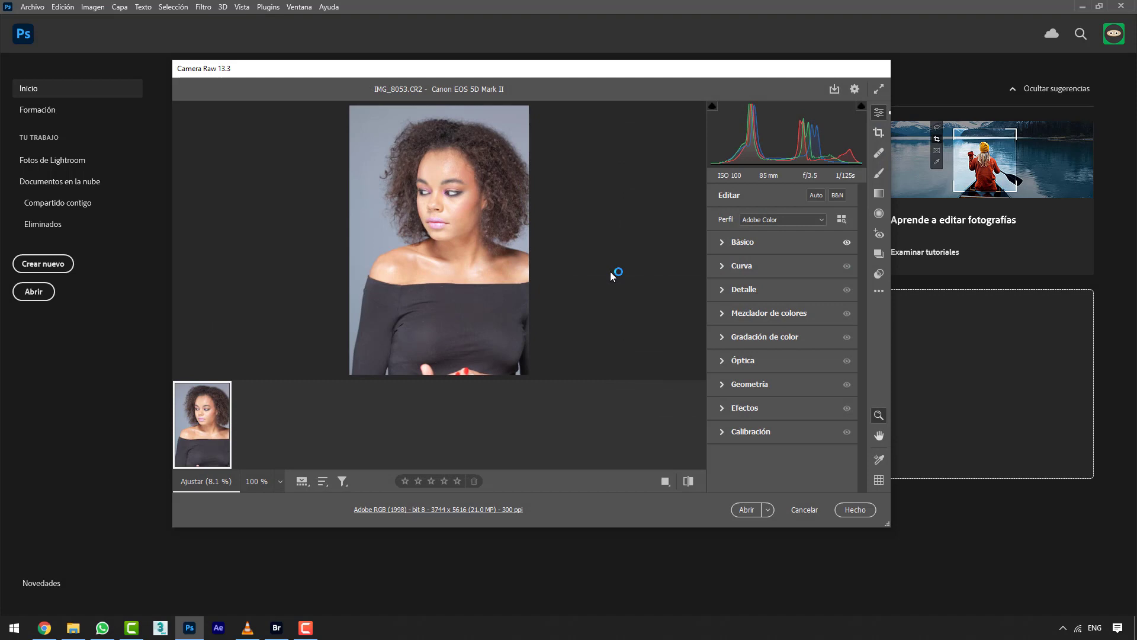
click(276, 628)
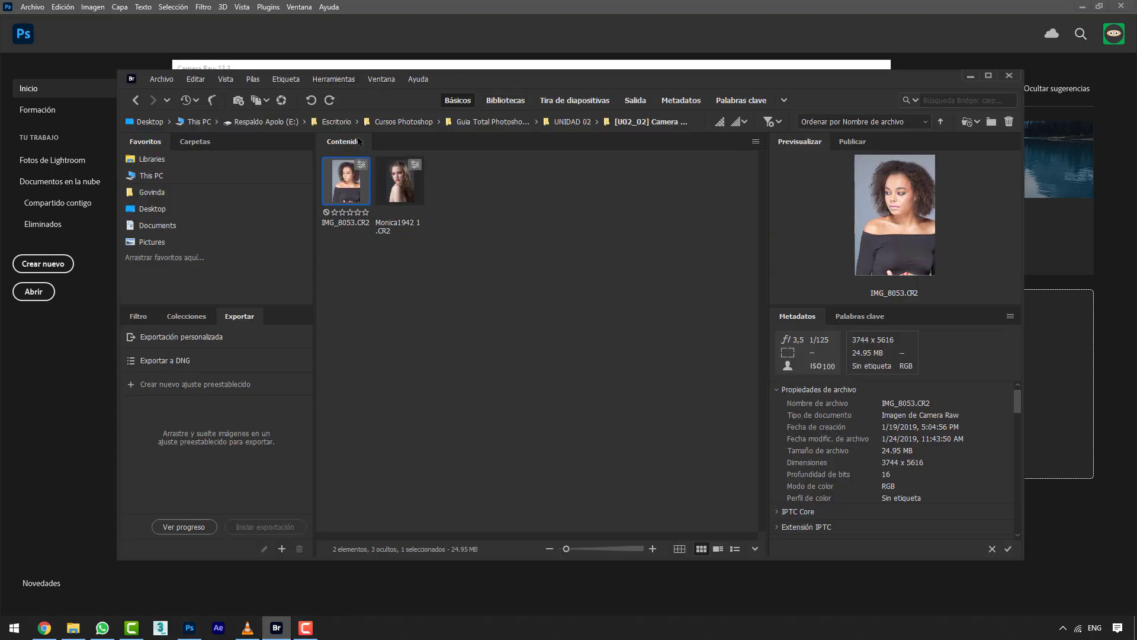
click(970, 75)
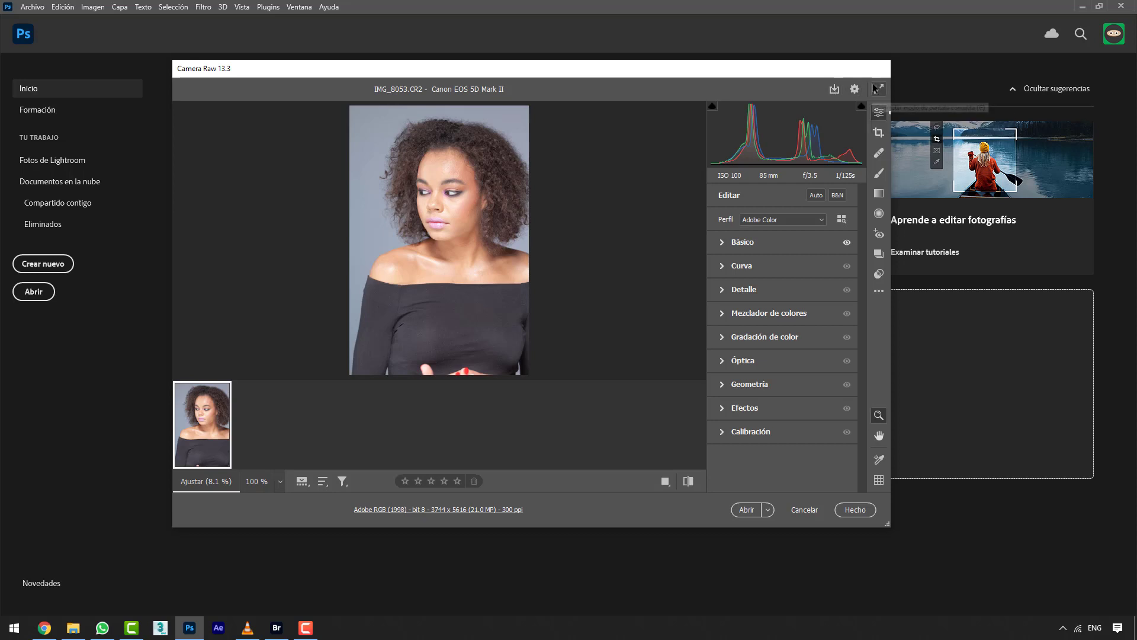
- Open the save options for the portrait and check the original CR2 file in Bridge
click(835, 89)
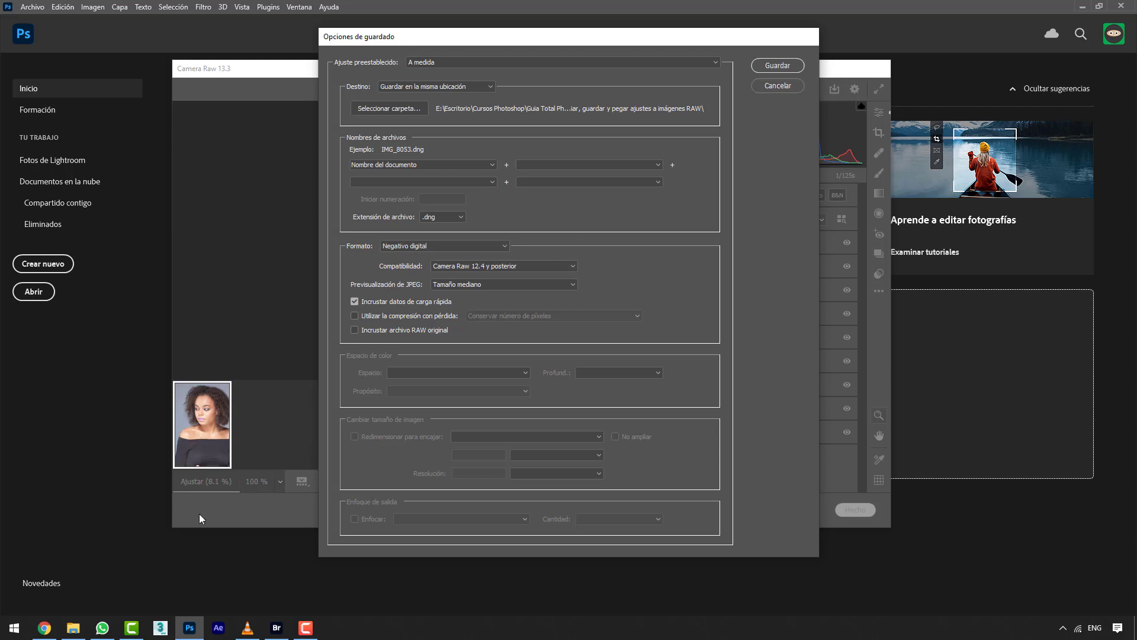
click(277, 627)
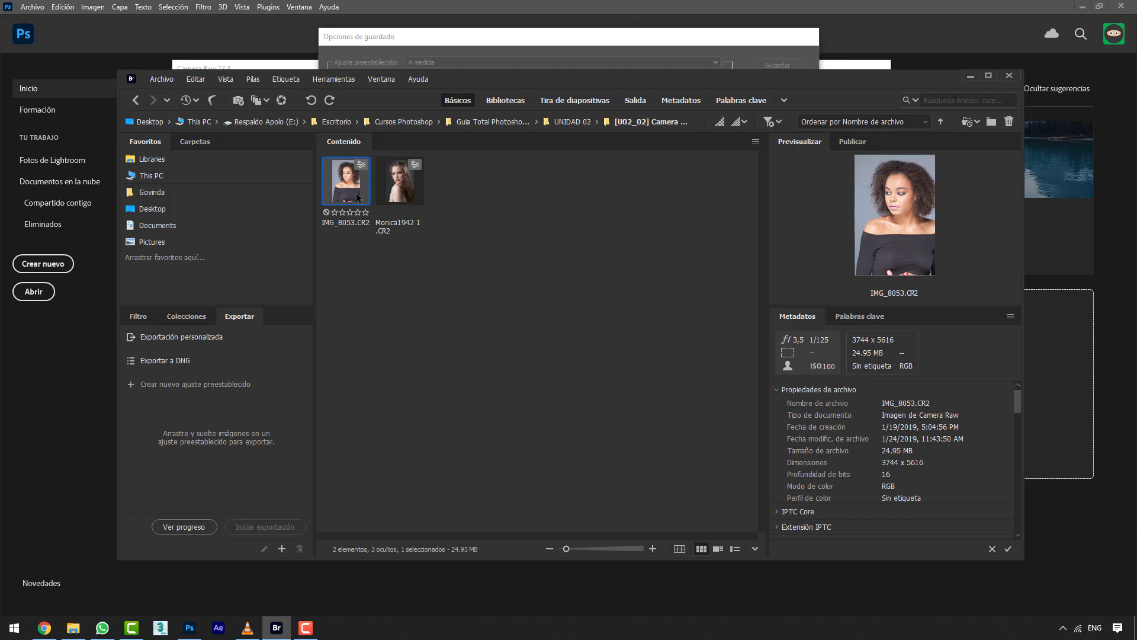
click(404, 42)
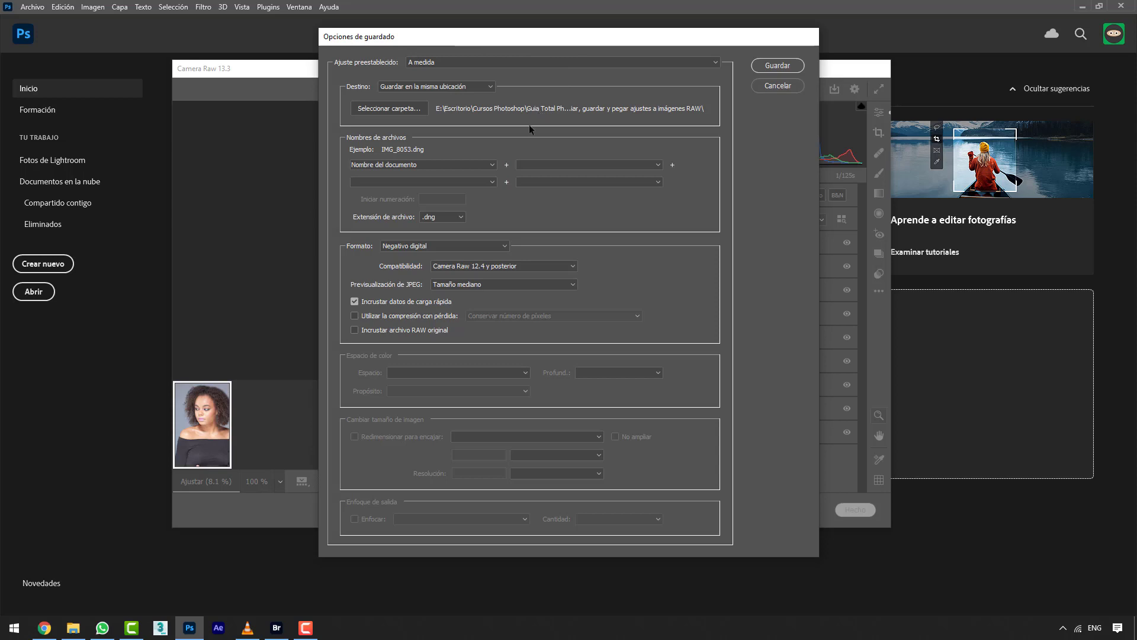
- Examine the available file extensions and saving presets in the save options
click(439, 217)
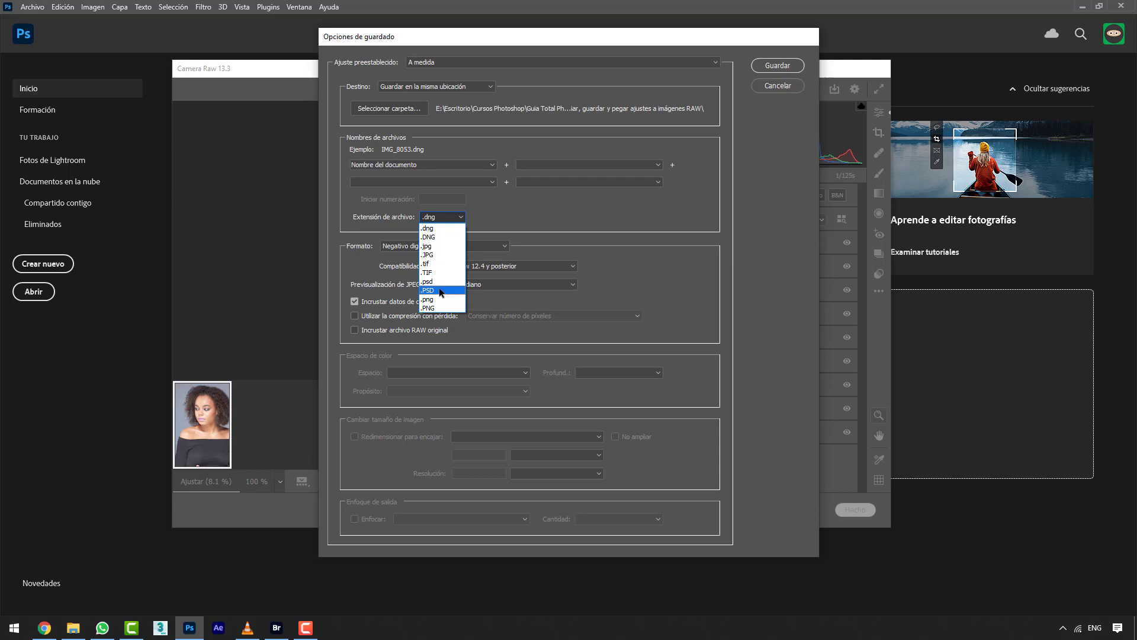
click(594, 211)
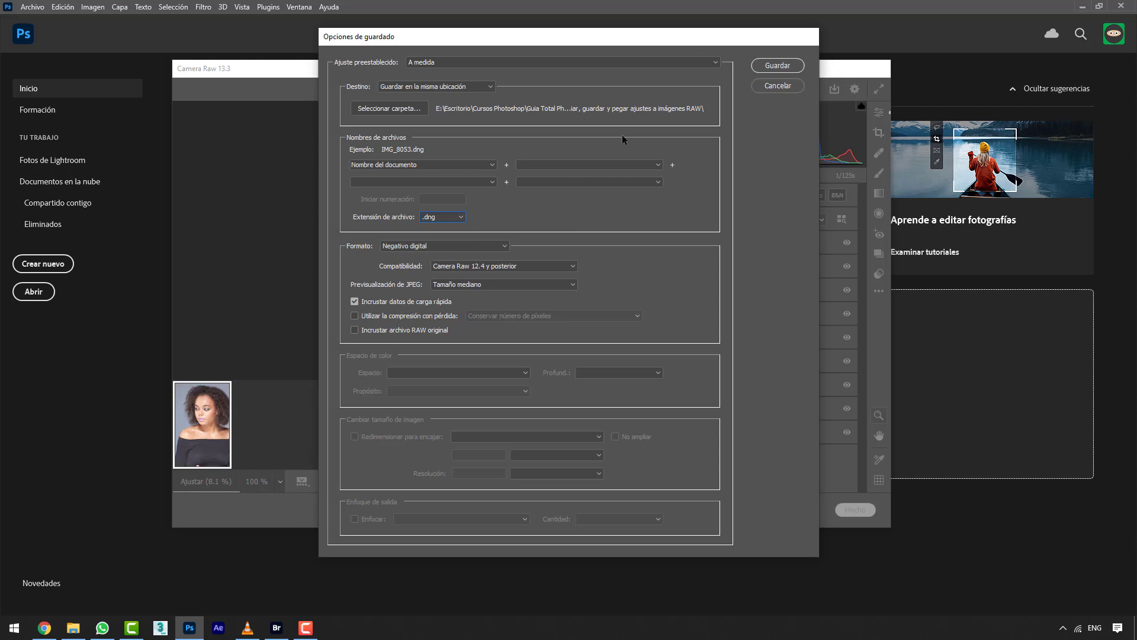
drag(651, 42, 636, 42)
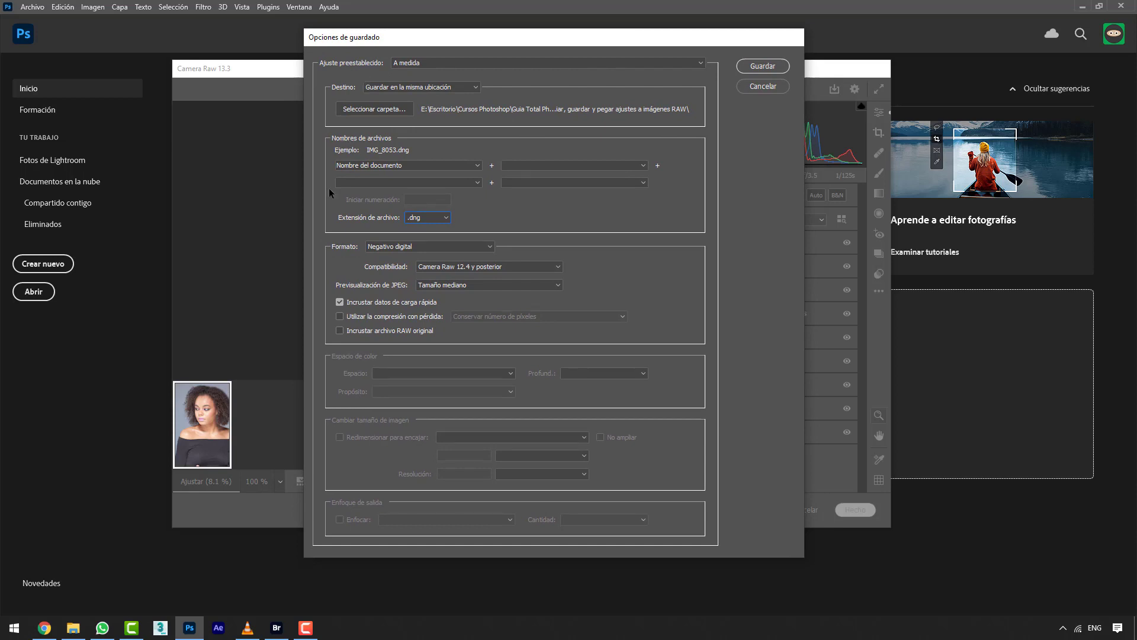
click(436, 63)
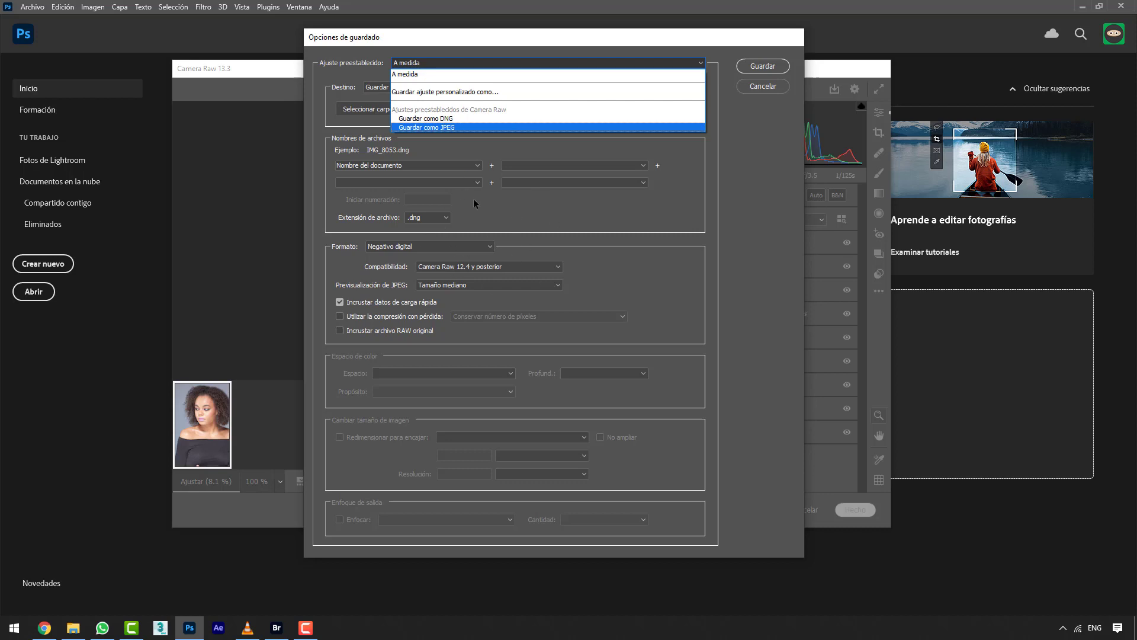
click(508, 205)
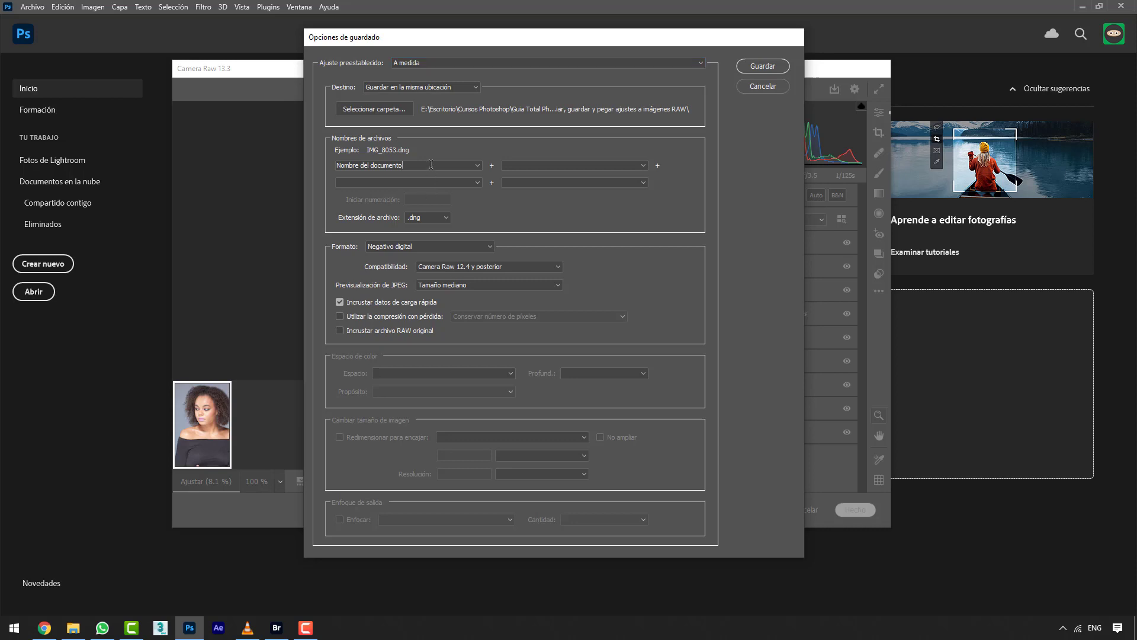
- Examine the naming elements offered for the saved file's name
click(477, 166)
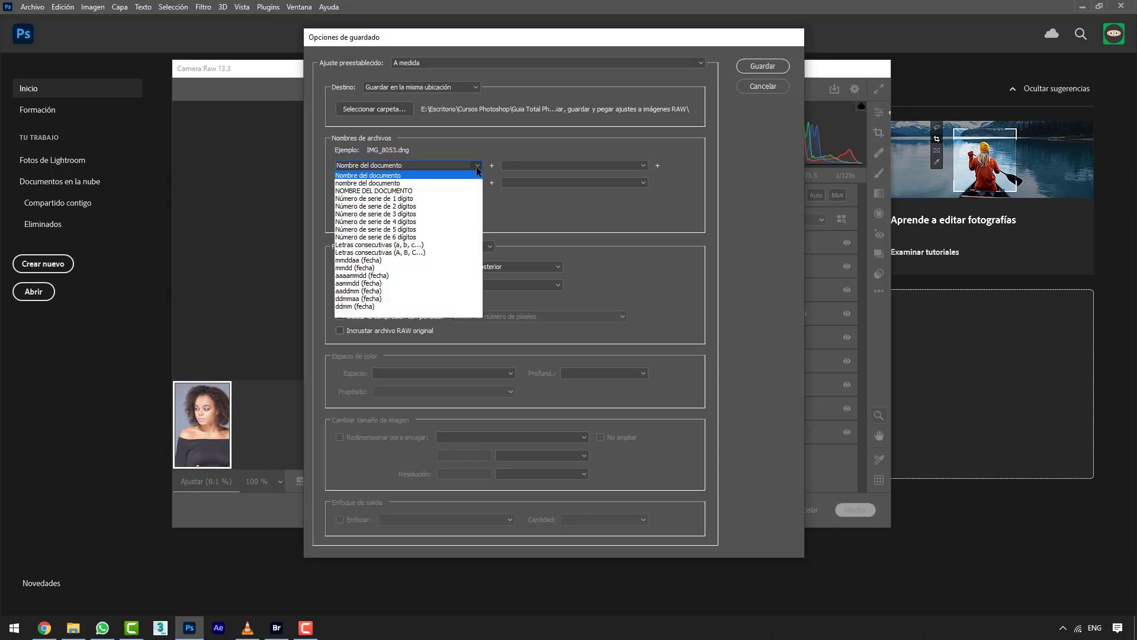
click(528, 207)
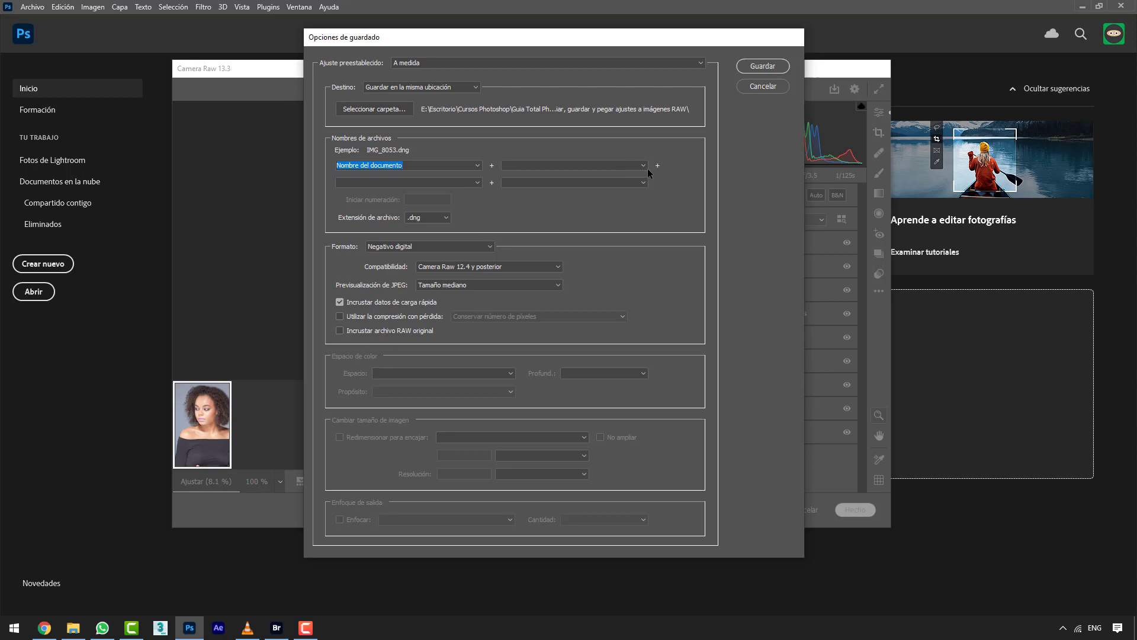
click(643, 166)
click(645, 169)
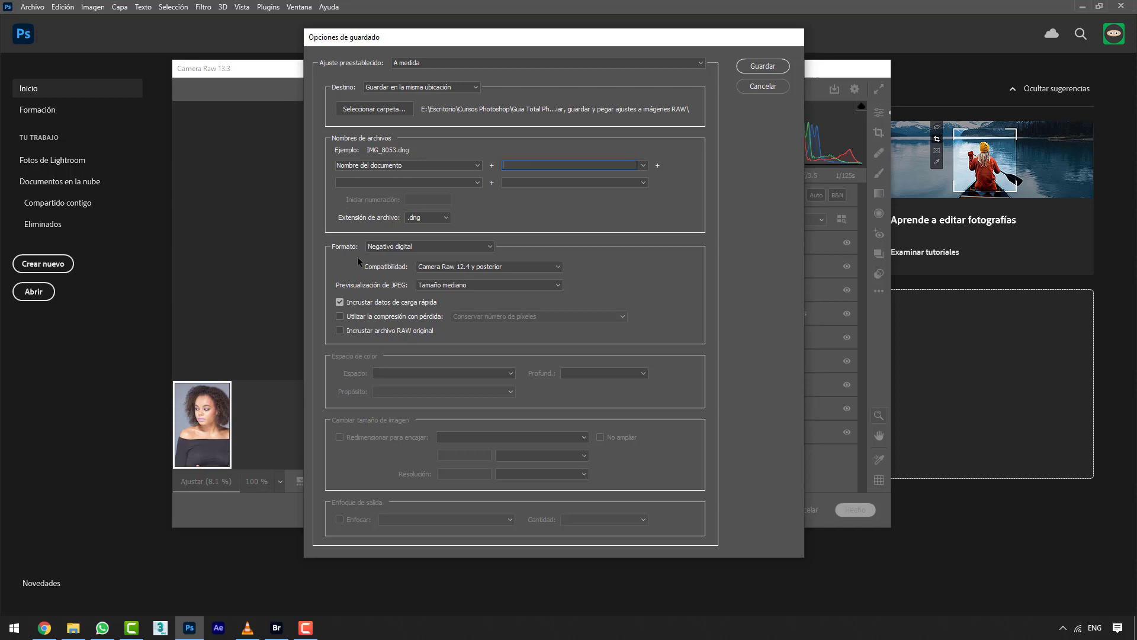
- Examine the choices for file format, Camera Raw compatibility, JPEG preview size and saving preset
click(407, 247)
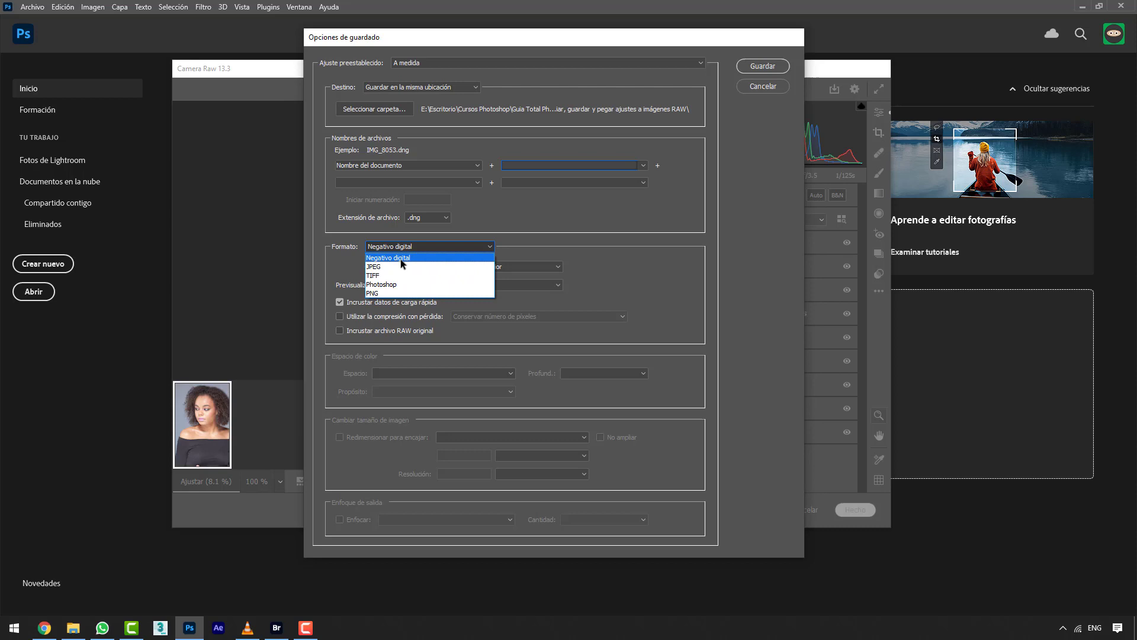
click(599, 266)
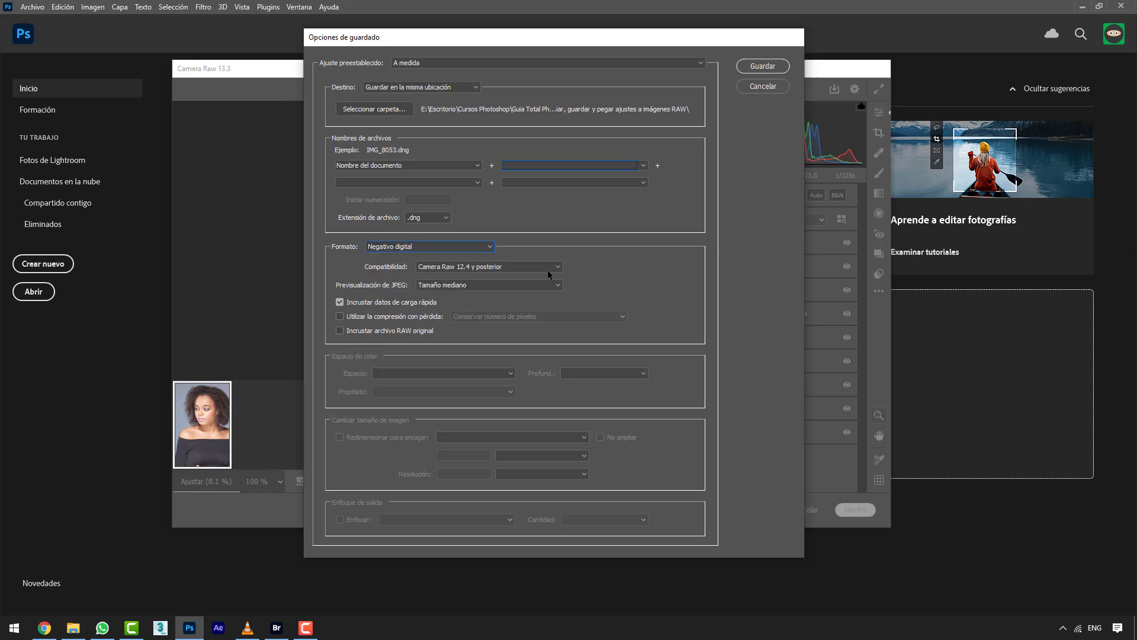
click(456, 270)
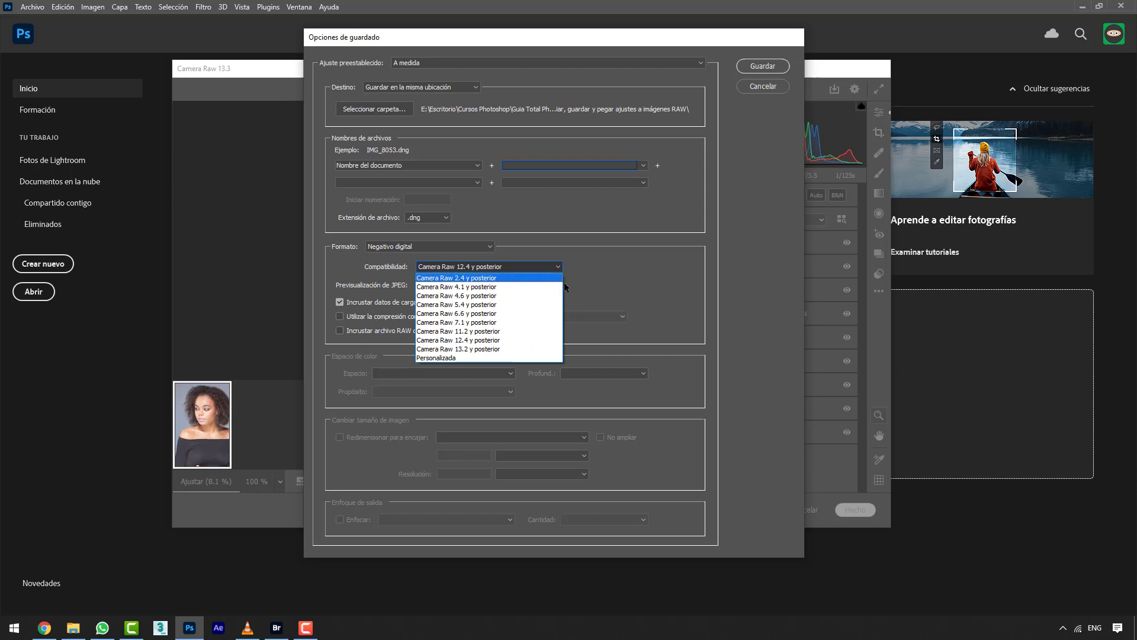
click(595, 282)
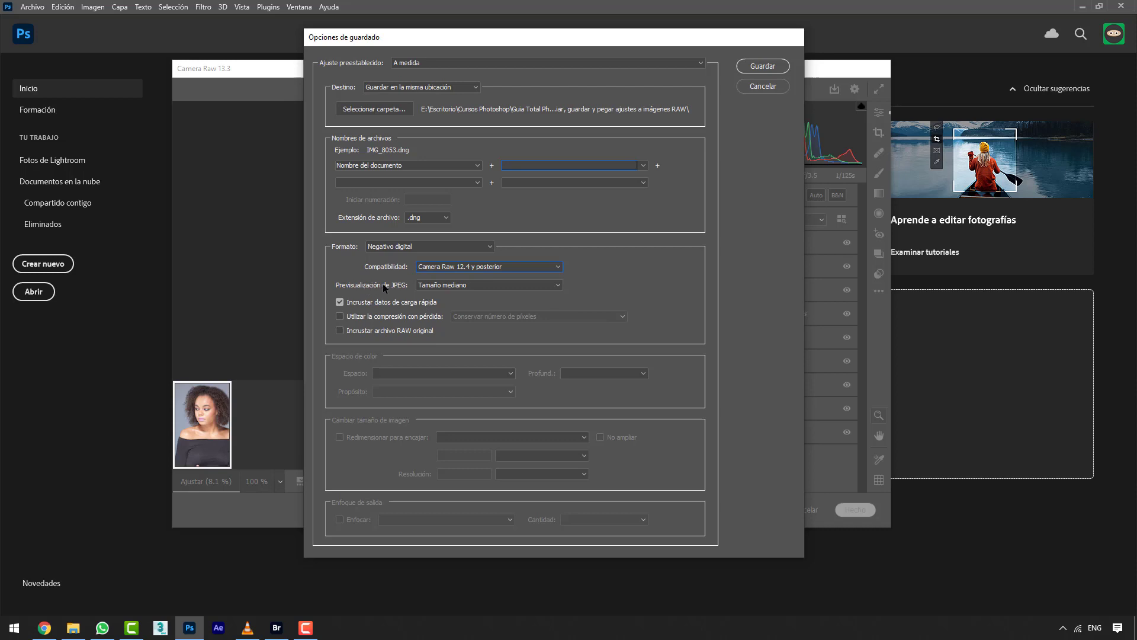
click(463, 287)
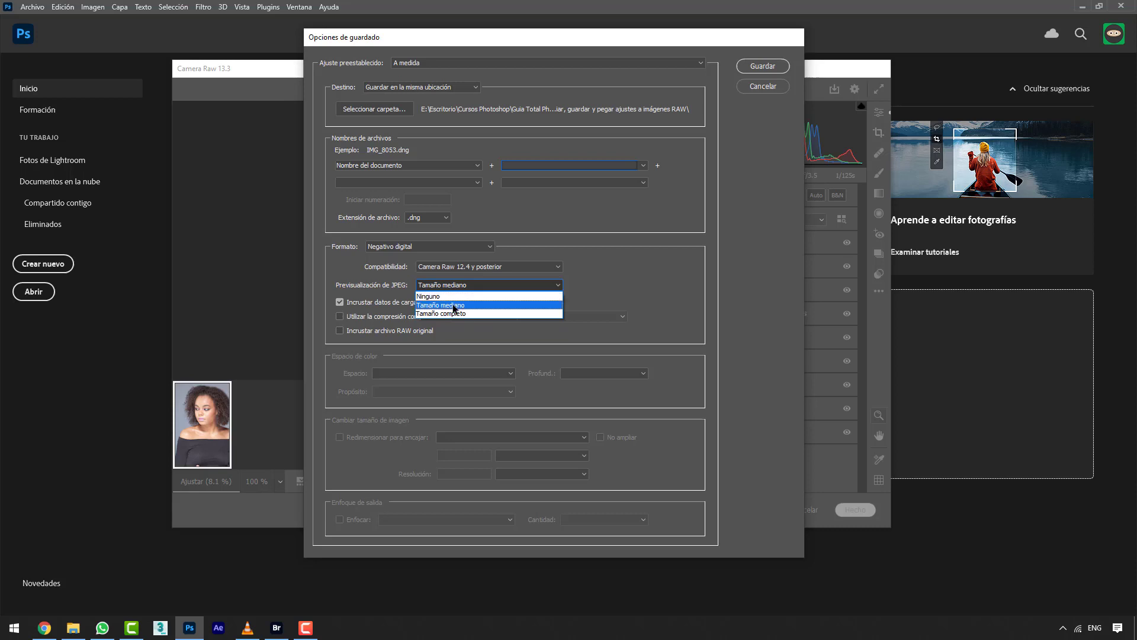
click(671, 301)
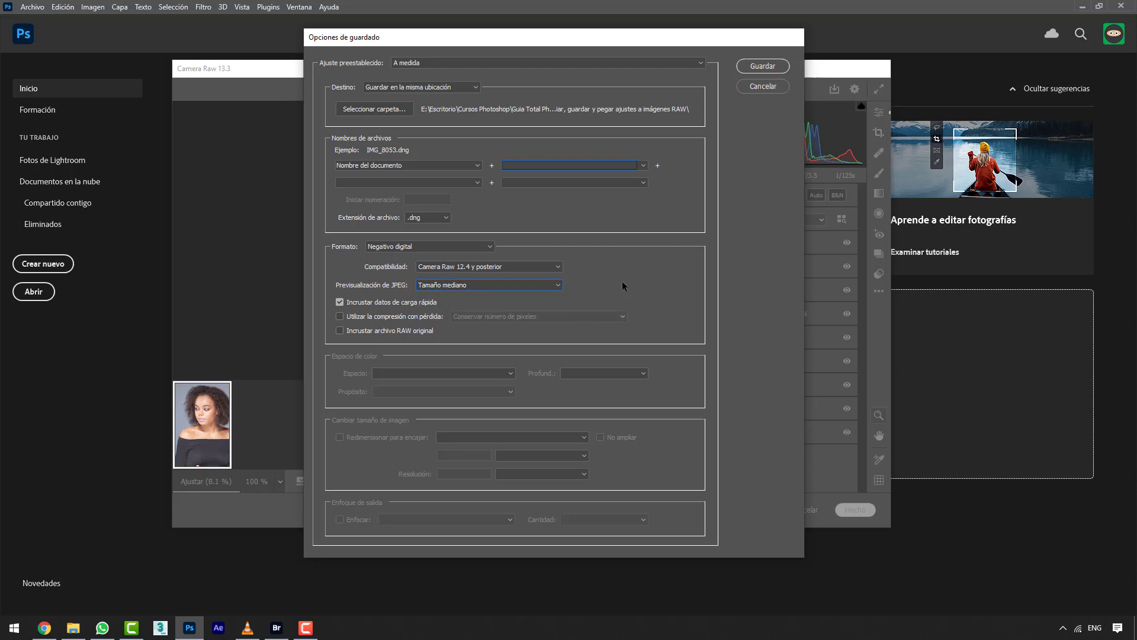
mouse_move(402, 305)
click(478, 63)
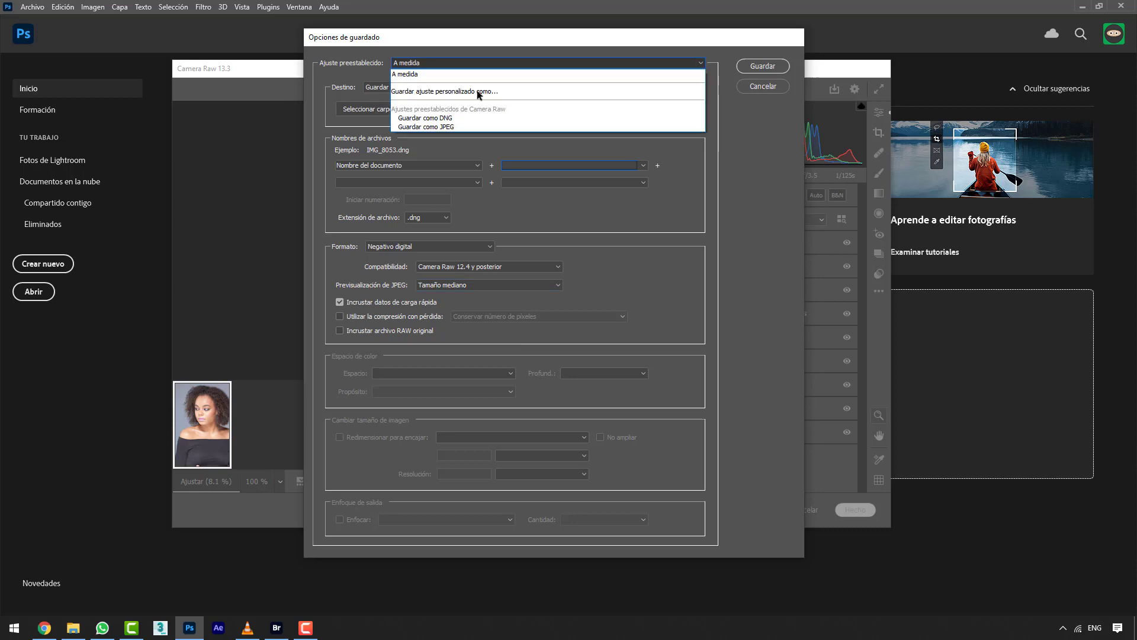
click(609, 213)
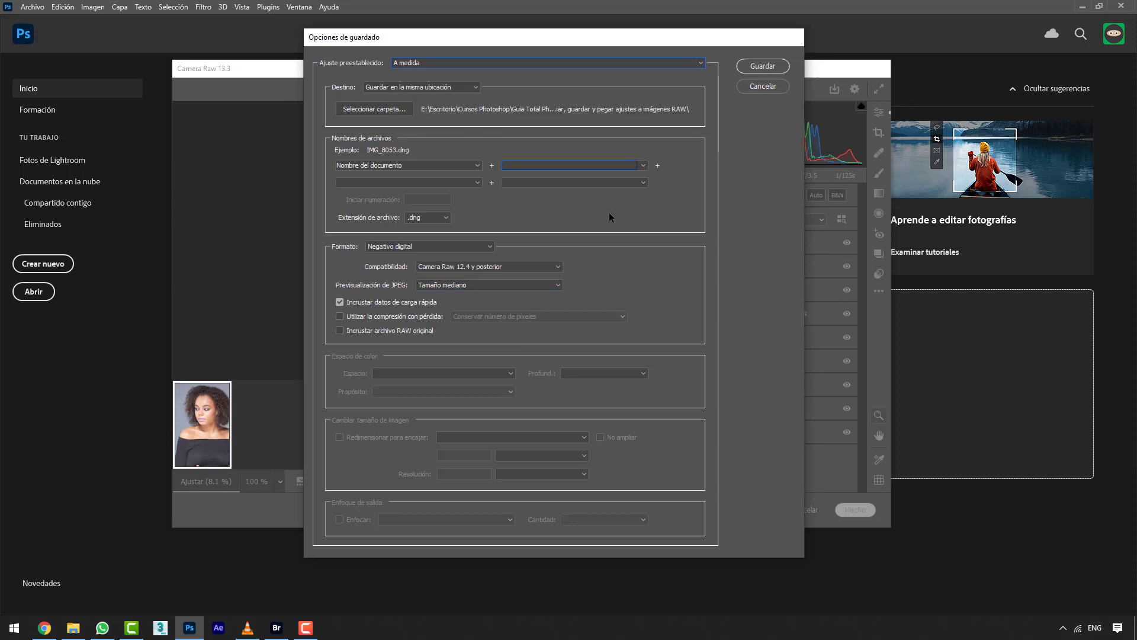
- Try the lossy compression and original RAW embedding options, and leave the save options without saving
click(369, 330)
click(369, 319)
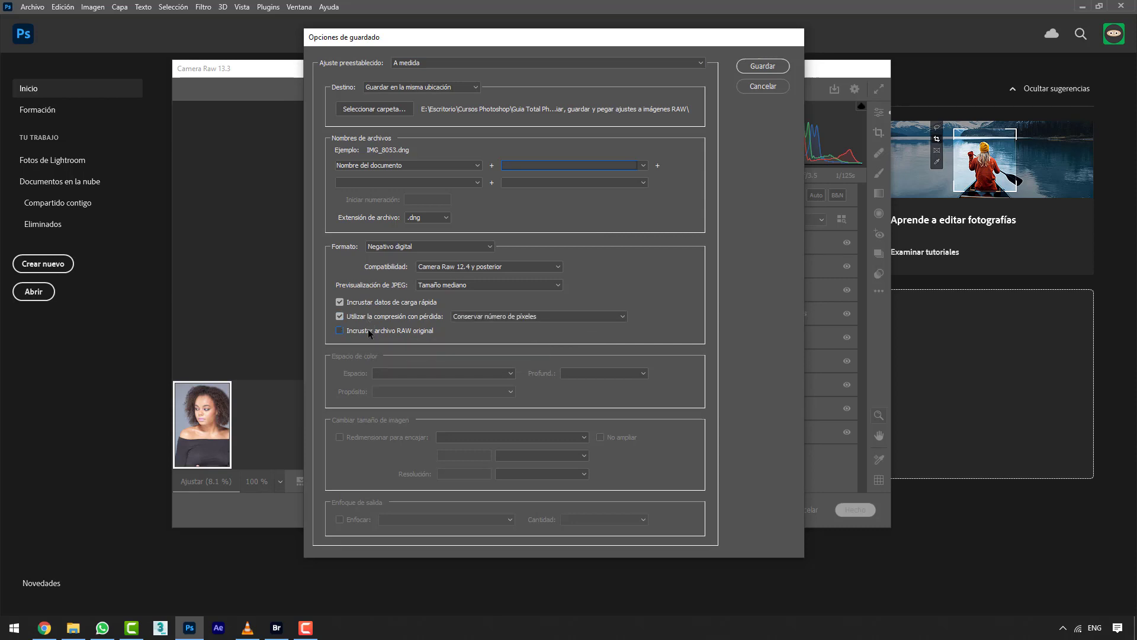
click(367, 329)
click(387, 319)
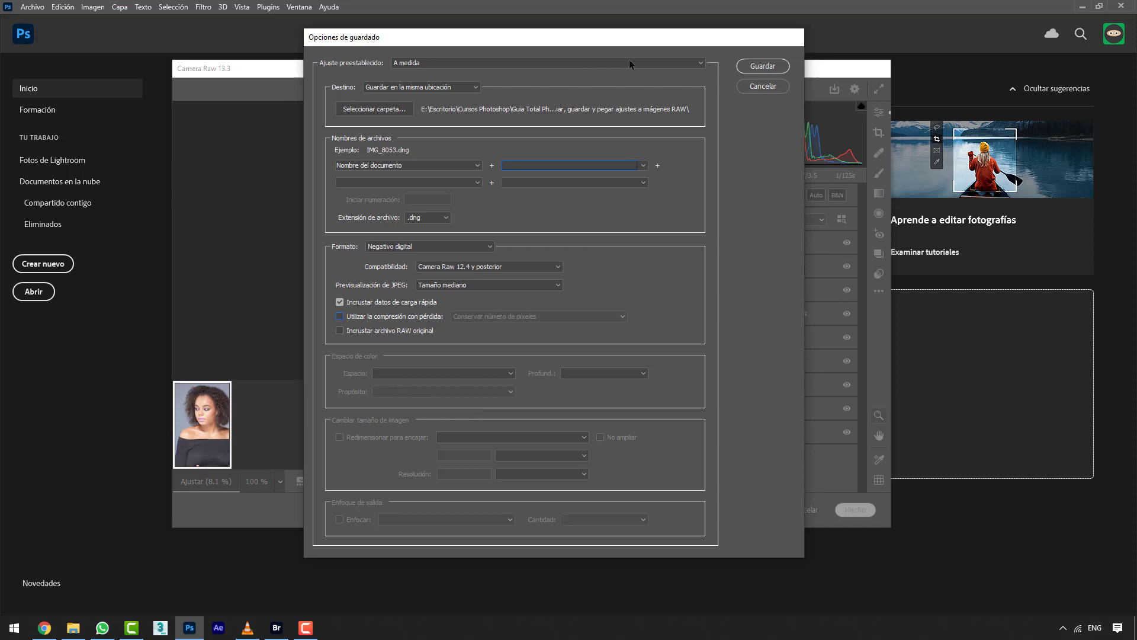
click(754, 88)
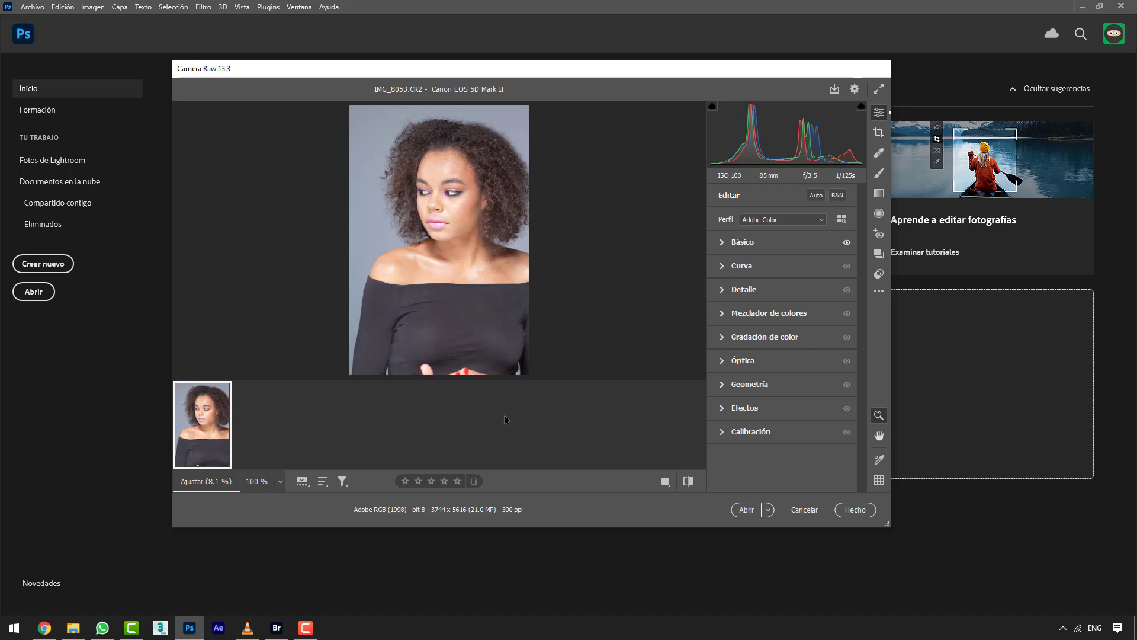
- Examine the portrait's Basic adjustments, such as white balance, exposure and blacks
mouse_move(206, 440)
click(721, 243)
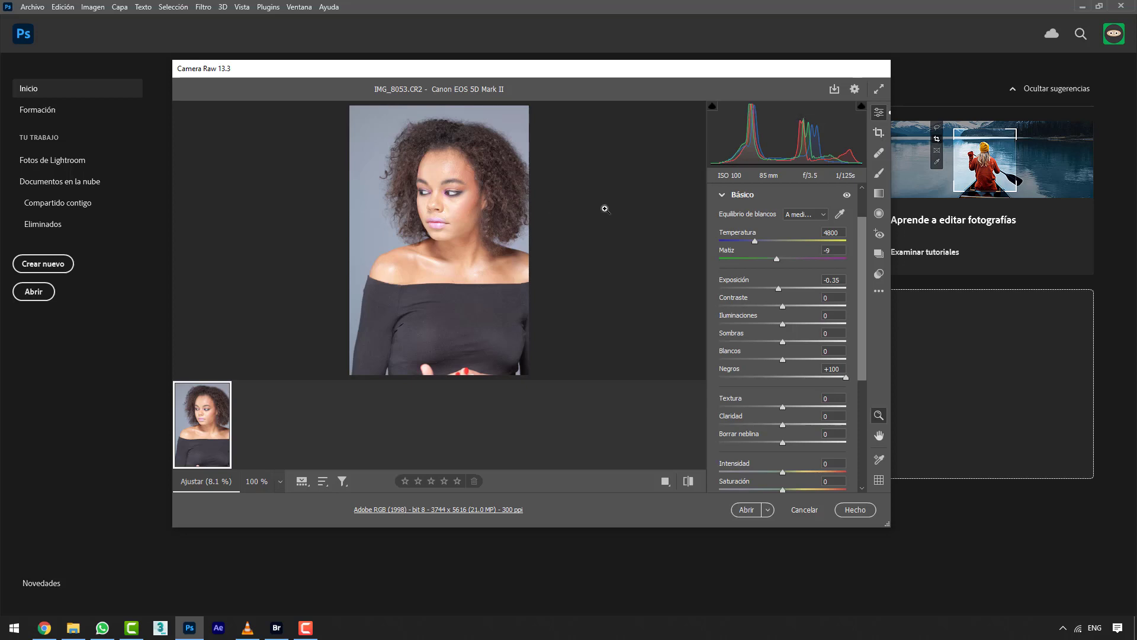
click(723, 194)
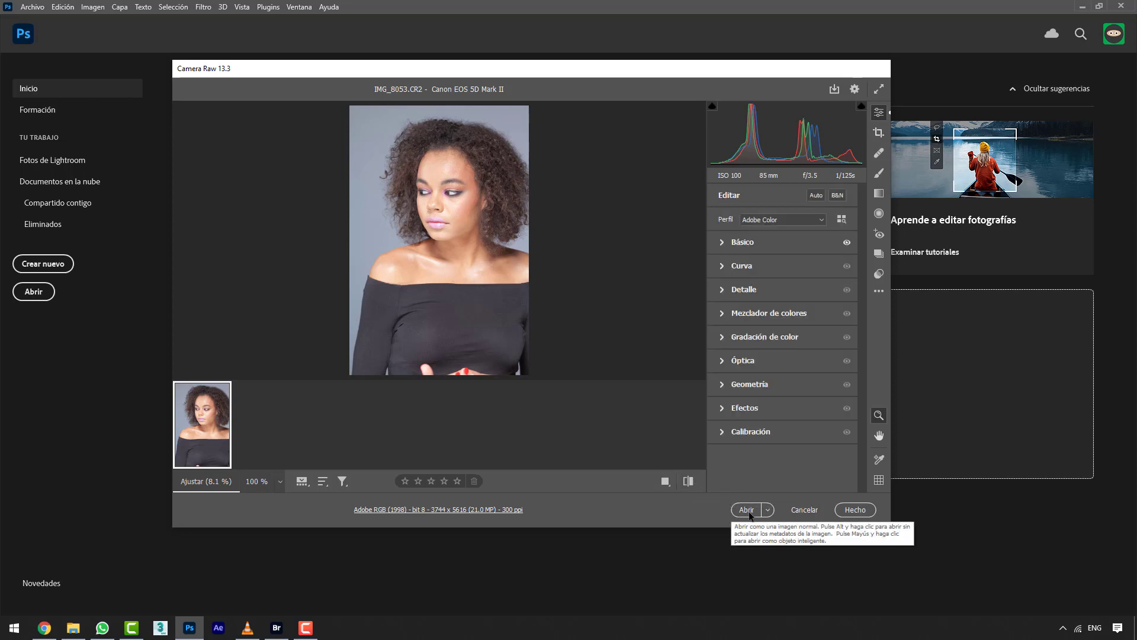
- Inspect the portrait's face, neck and shoulders up close, and bring the whole photo back into view
drag(439, 211, 533, 190)
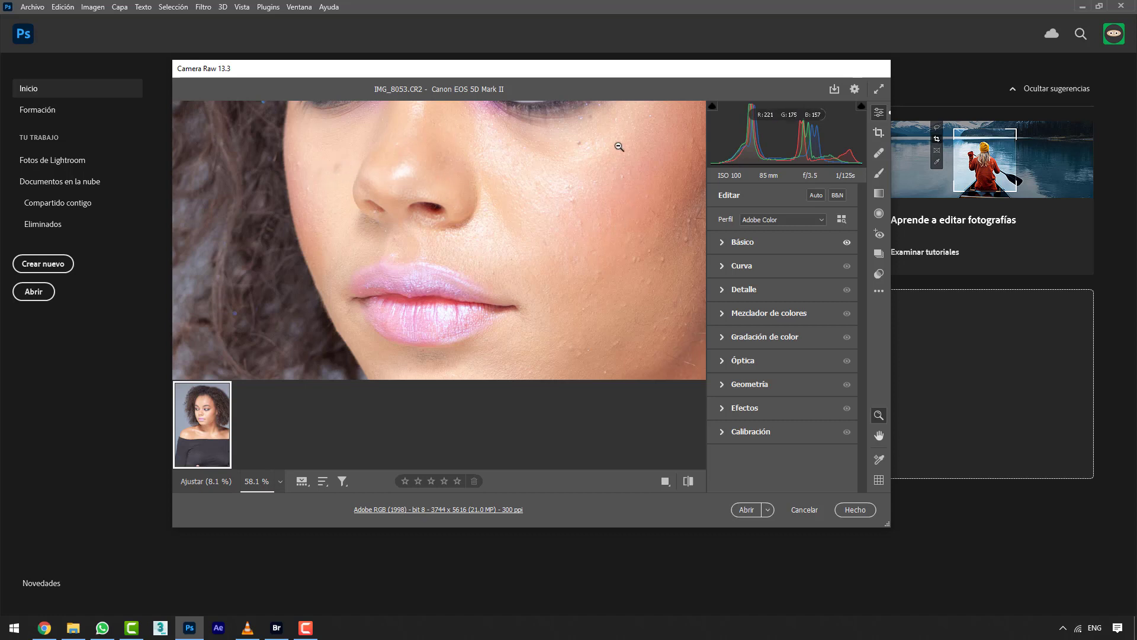
drag(631, 243, 482, 146)
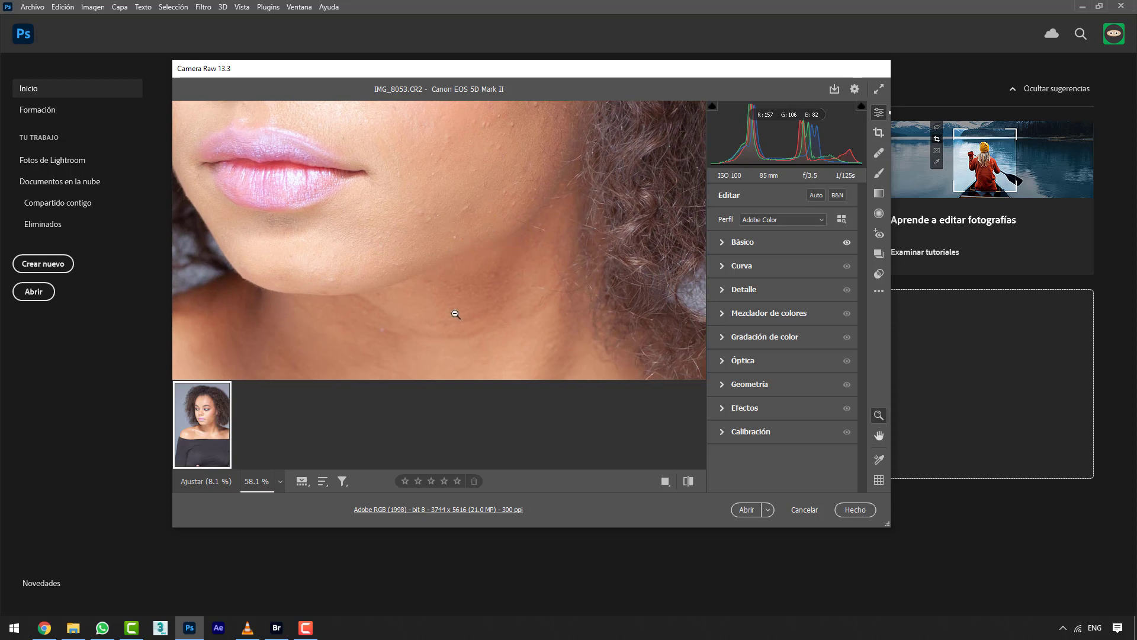
drag(447, 358, 624, 127)
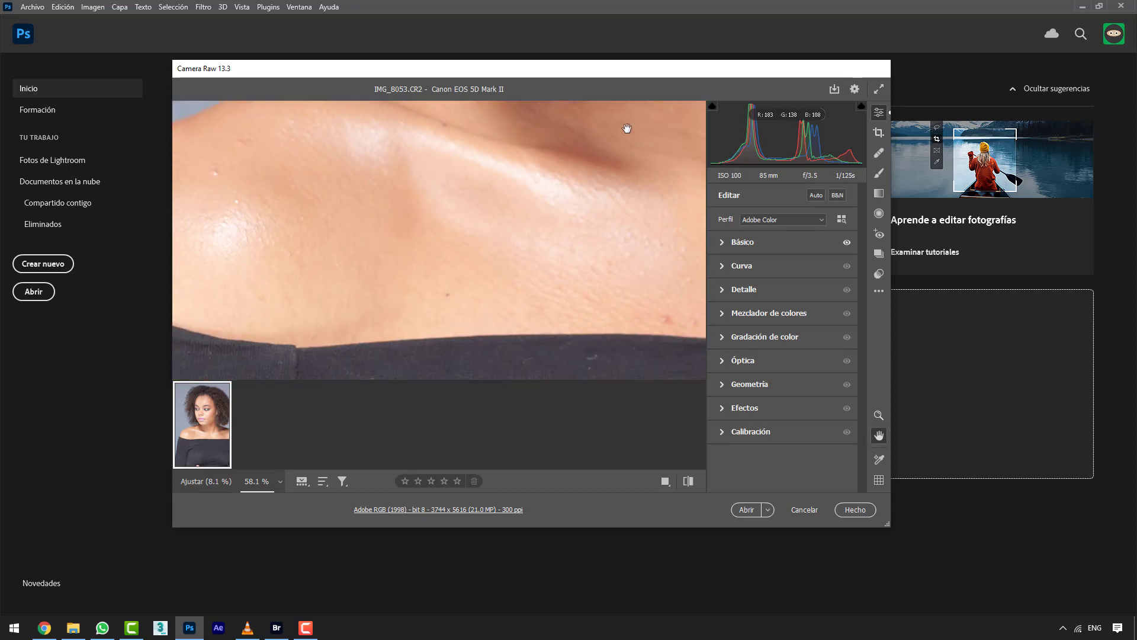
drag(628, 299, 474, 284)
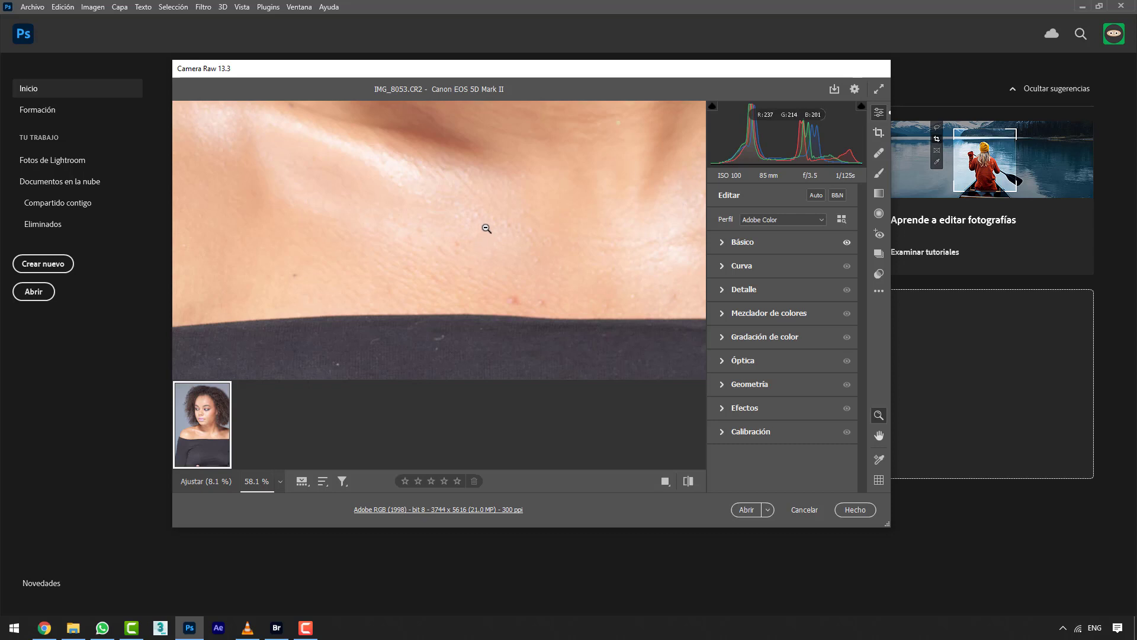
drag(476, 229, 420, 336)
drag(531, 202, 493, 267)
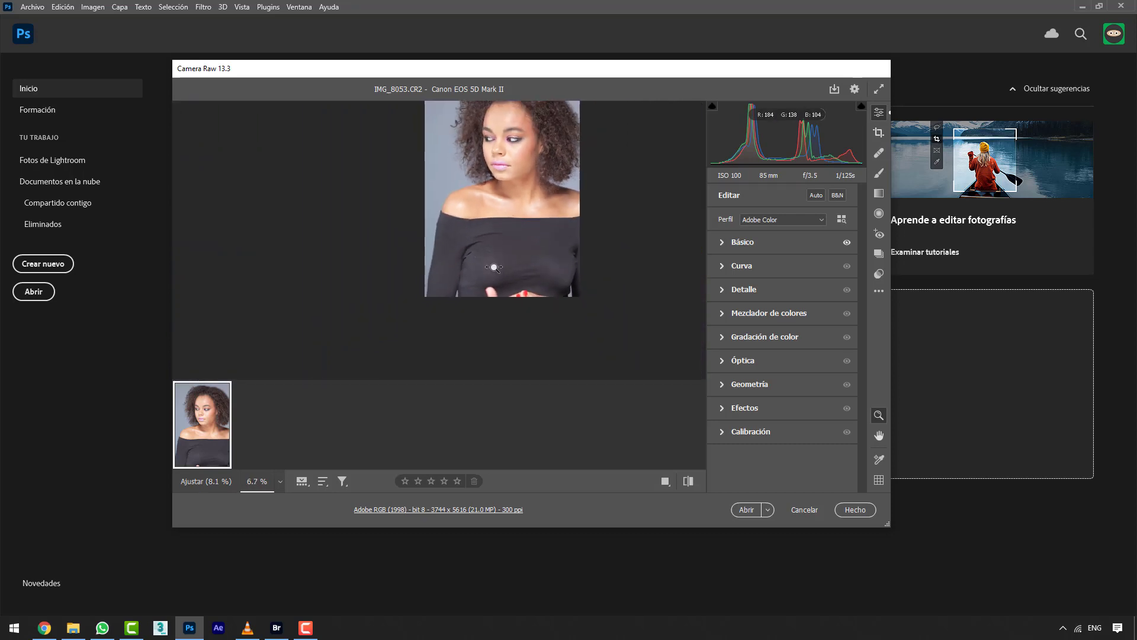
key(space)
drag(548, 218, 501, 279)
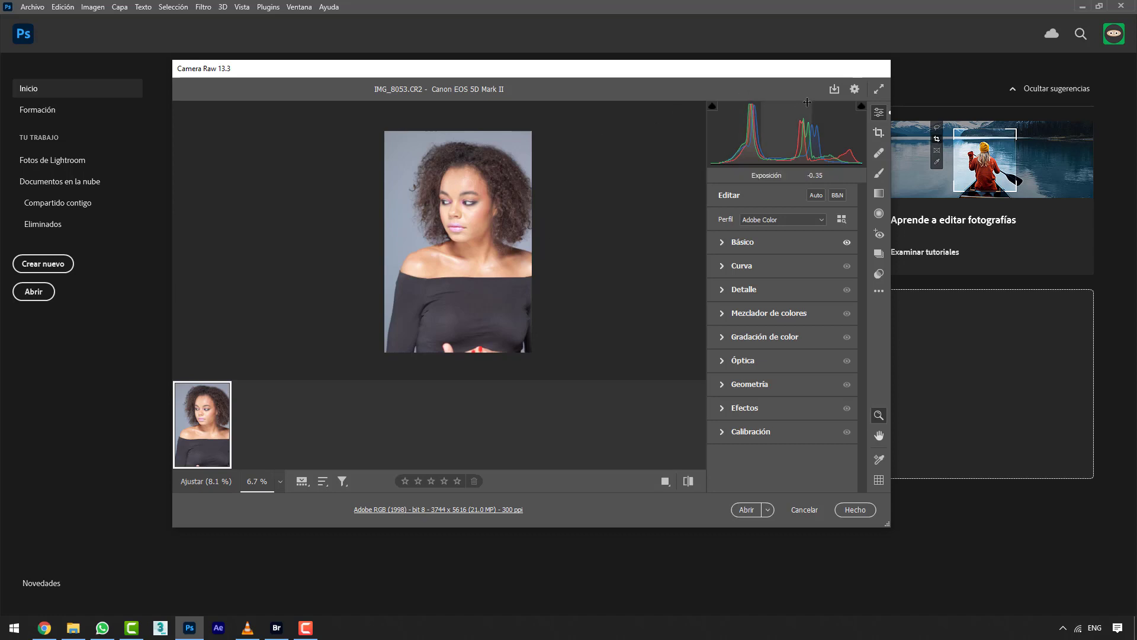
- Open the Camera Raw workflow preferences and examine the option for creating a new workflow preset, without saving one
click(855, 90)
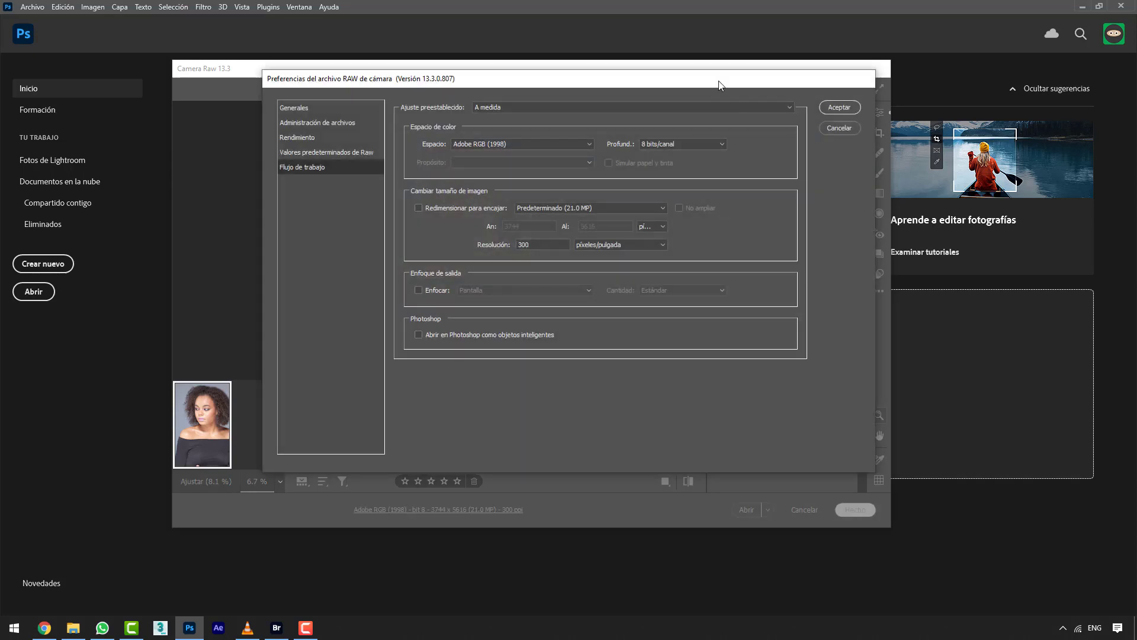
drag(721, 85, 696, 131)
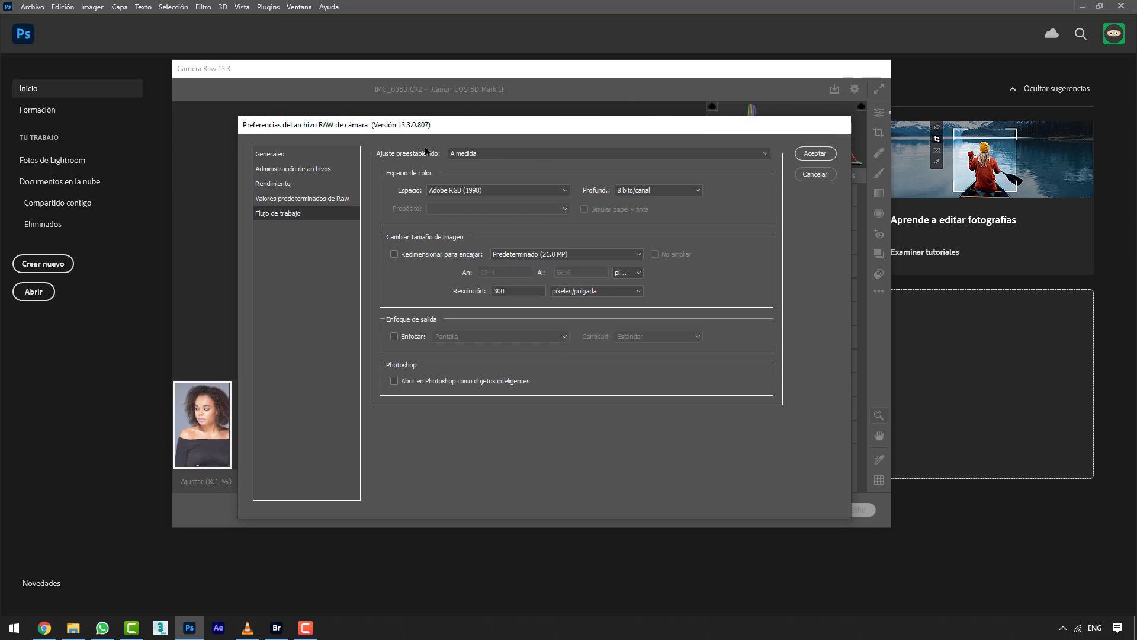
click(460, 156)
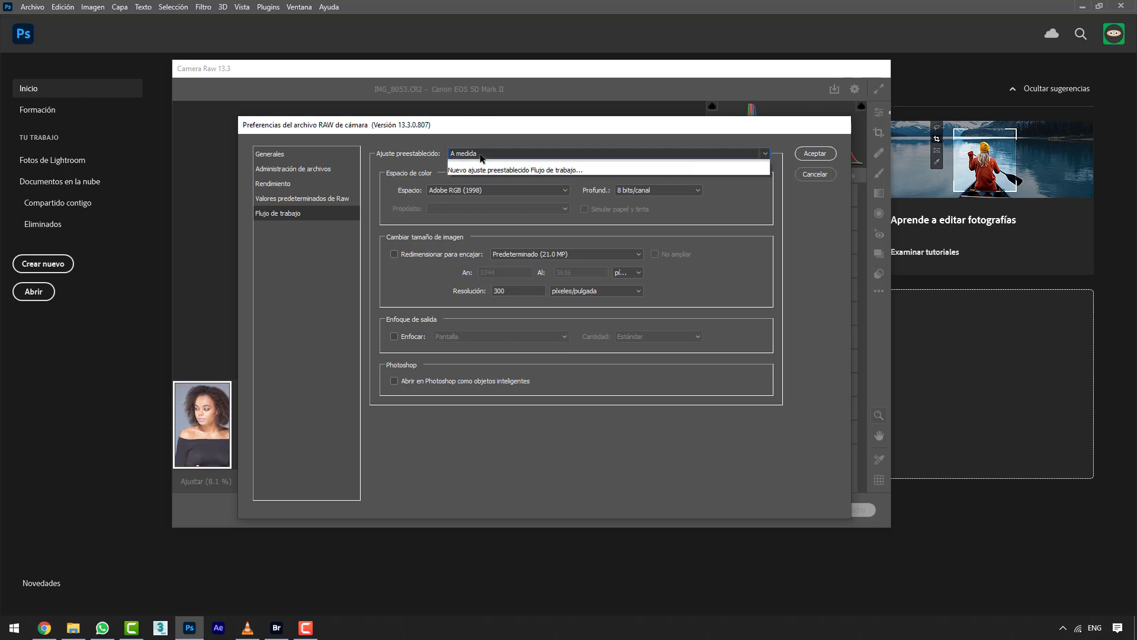
click(482, 183)
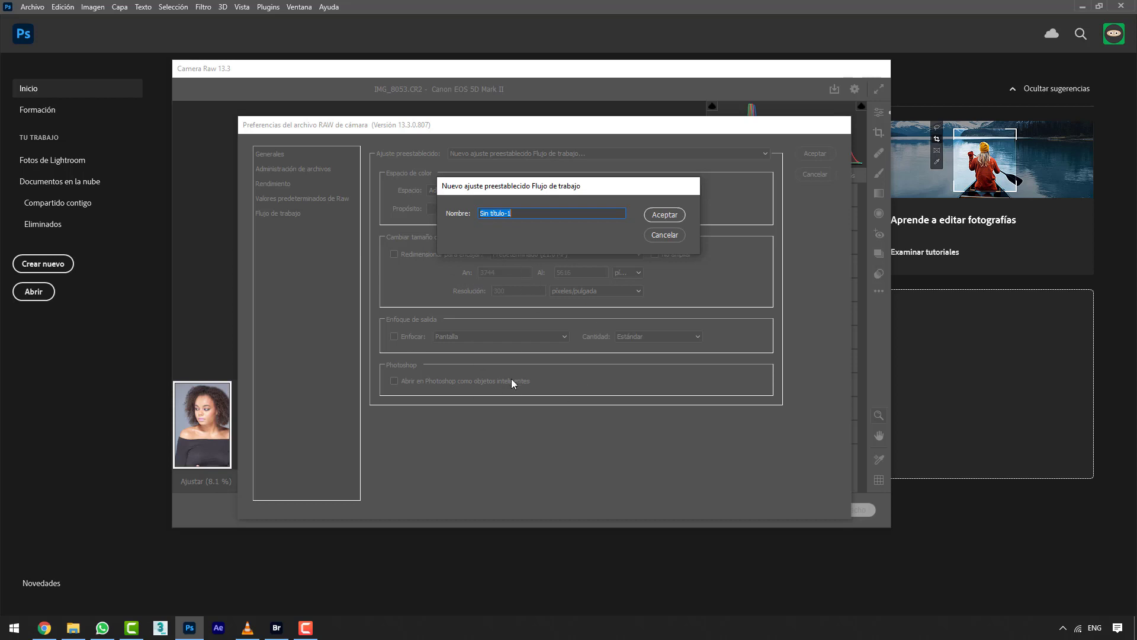
click(672, 235)
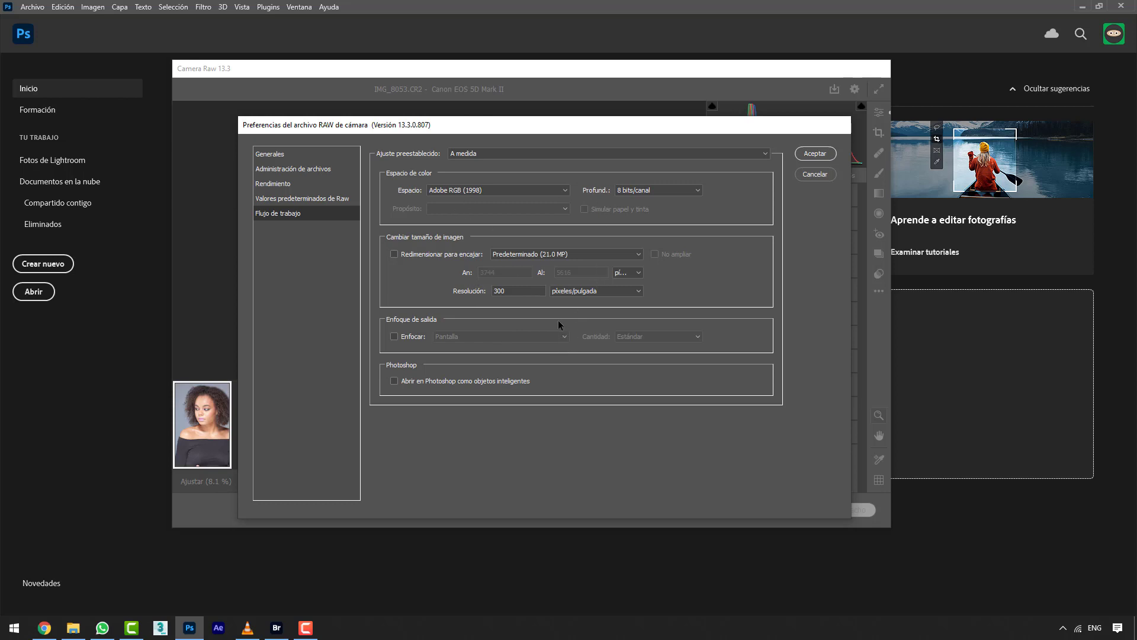
click(471, 155)
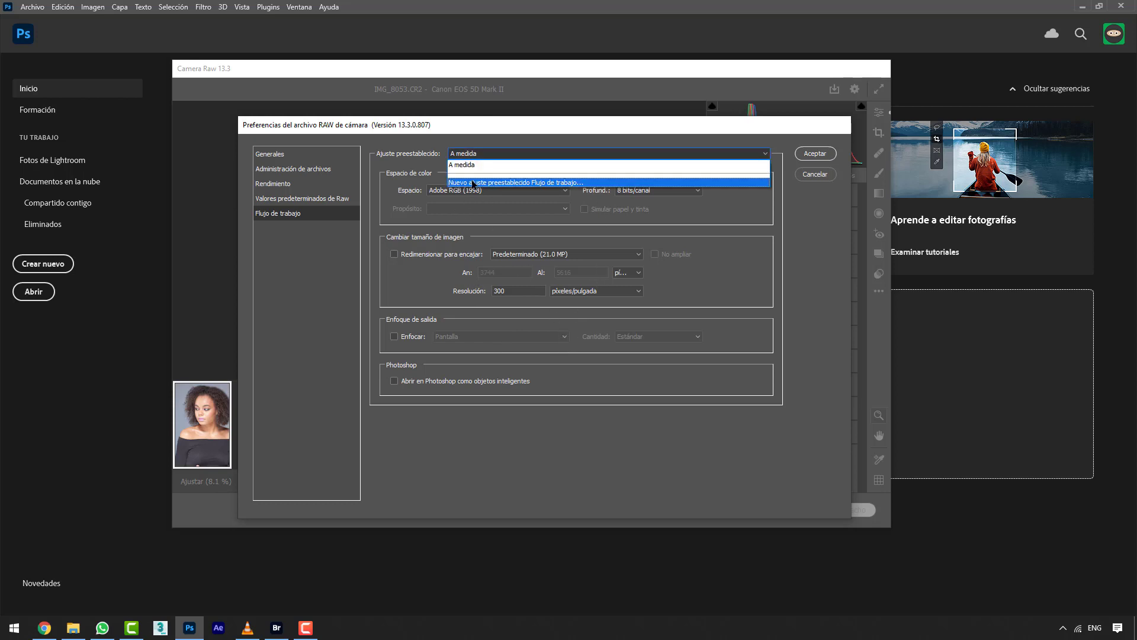
click(674, 214)
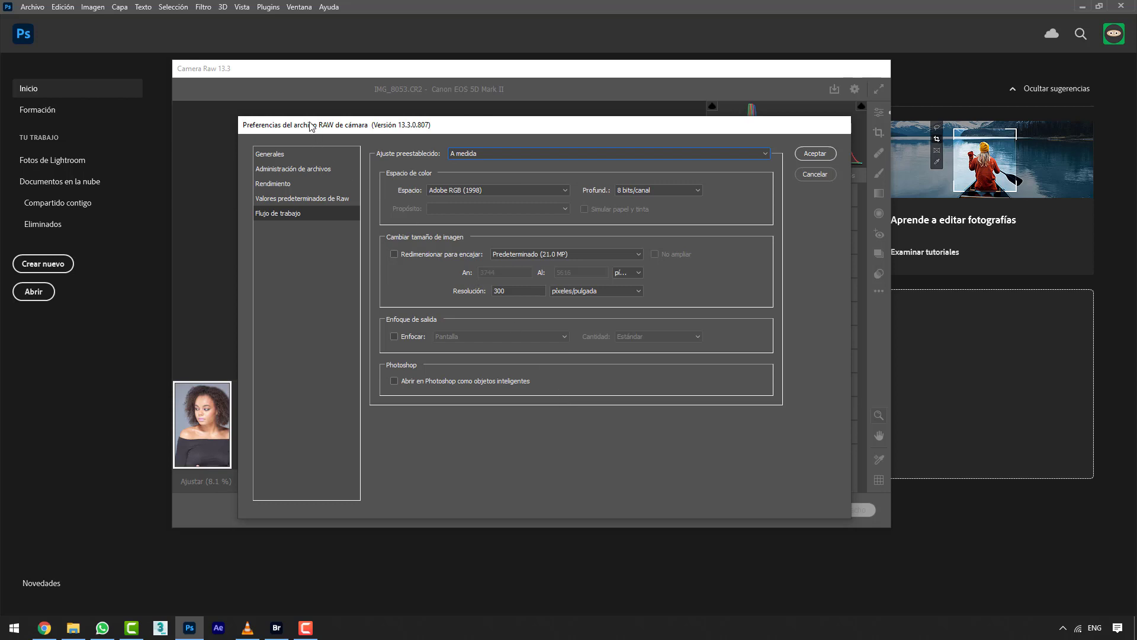
drag(323, 127, 330, 130)
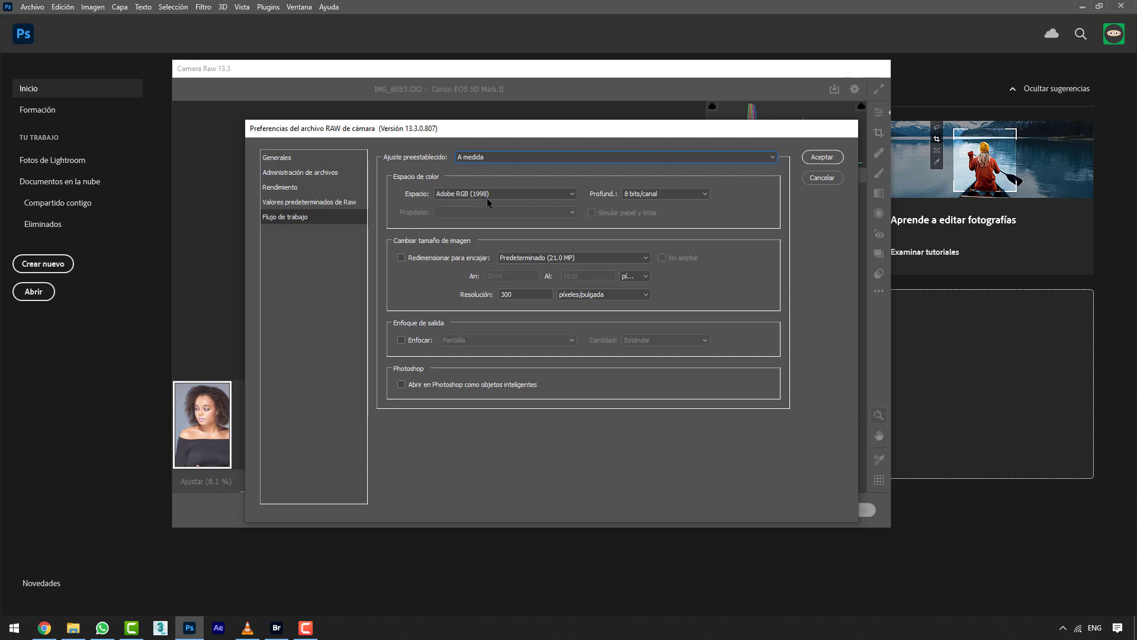
- Try a color depth of 16 bits/canal in the workflow color space settings, and restore 8 bits/canal
click(665, 194)
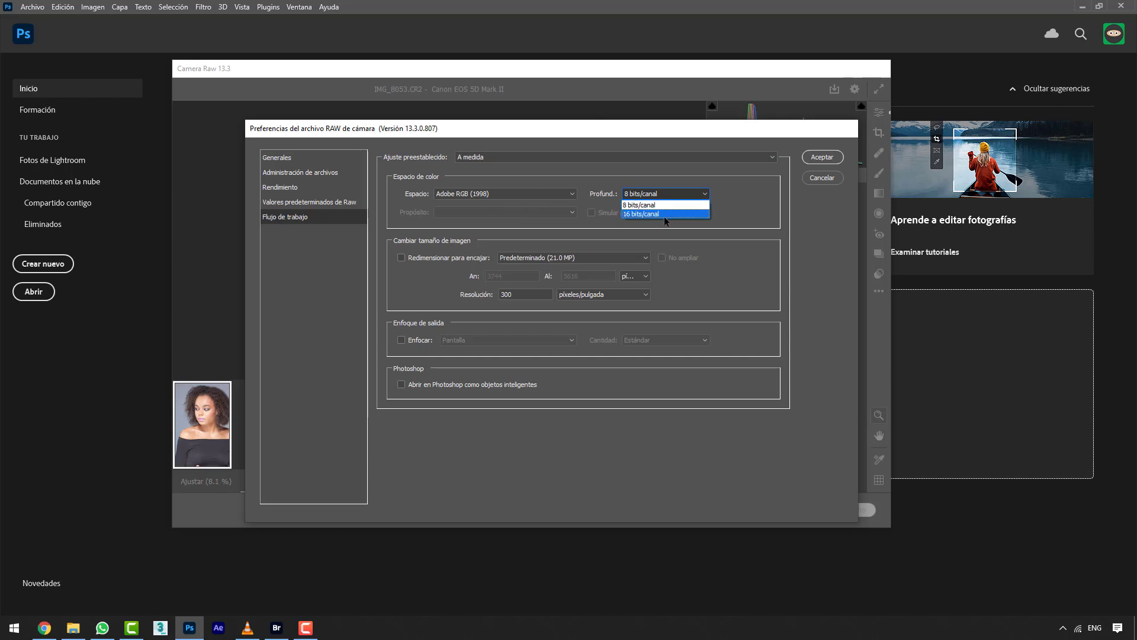
click(665, 215)
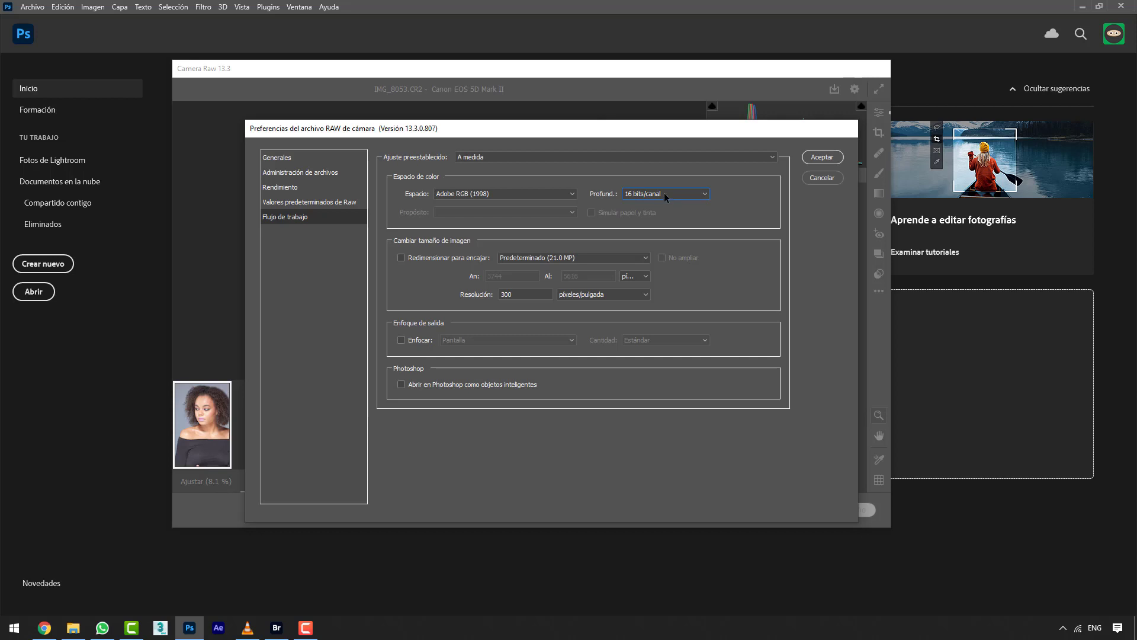
click(665, 196)
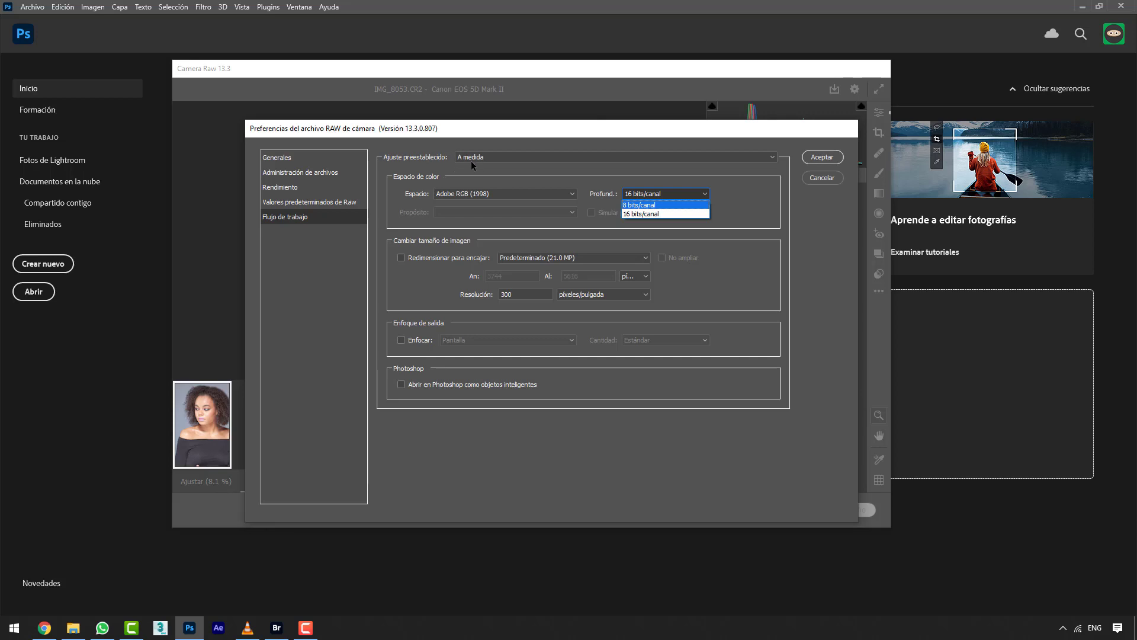
click(634, 205)
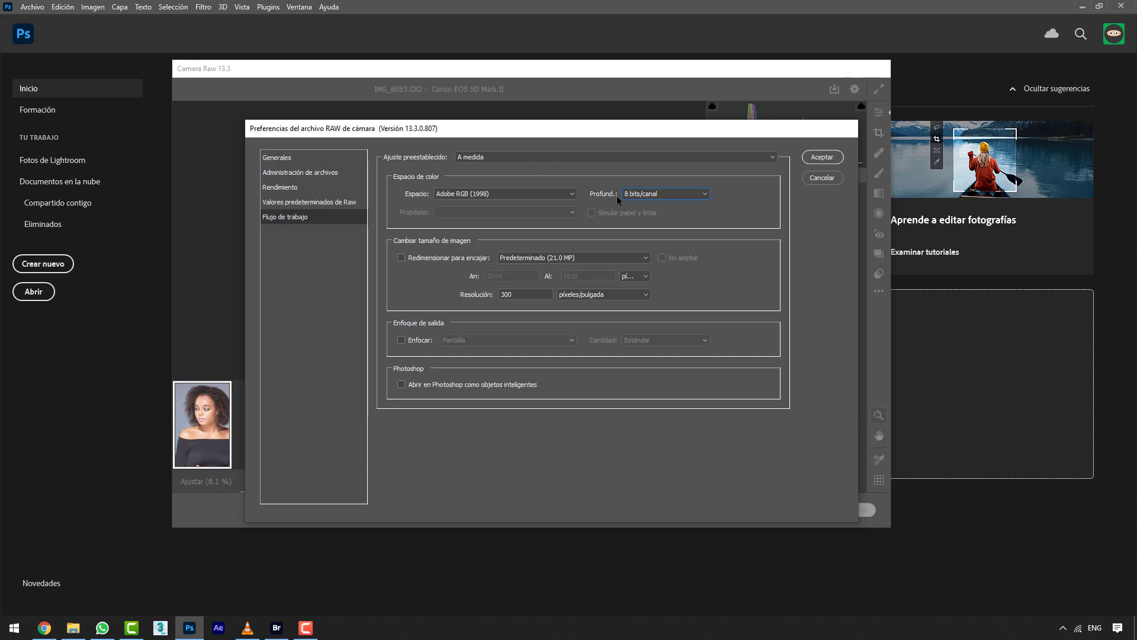
- Try the resize-to-fit option and output sharpening with its paper choices, and turn both off again
click(453, 258)
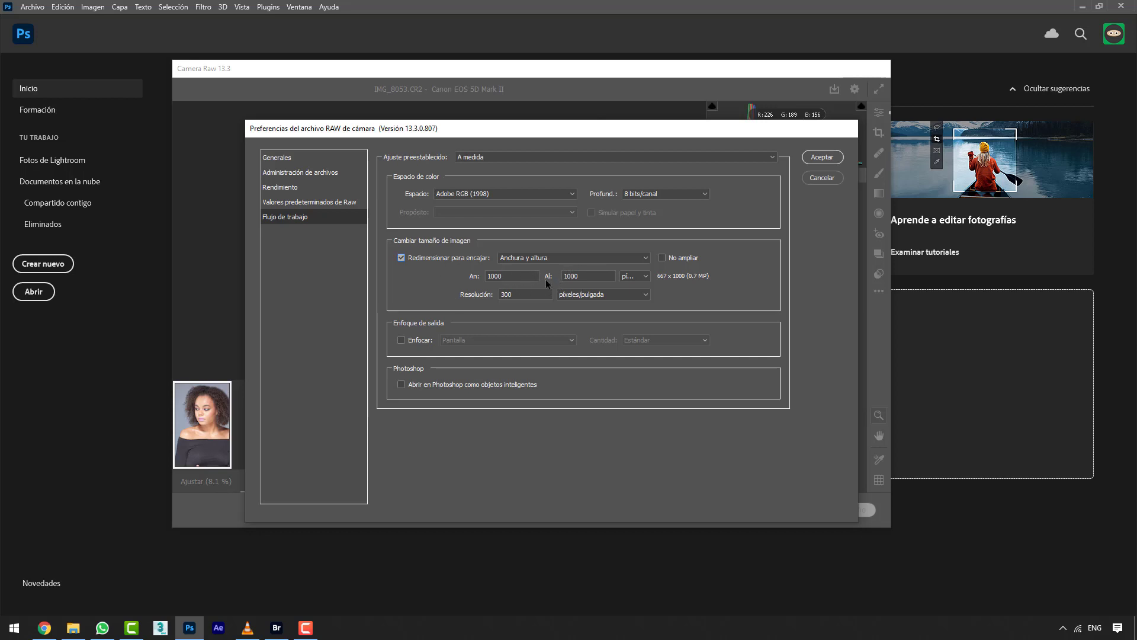
click(479, 259)
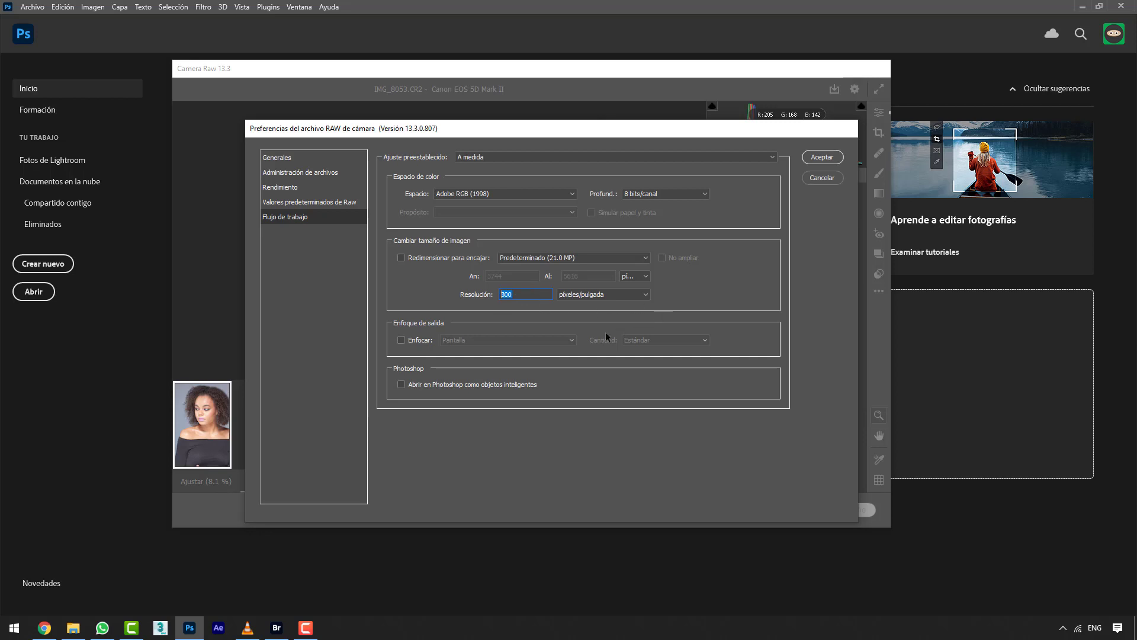
click(417, 339)
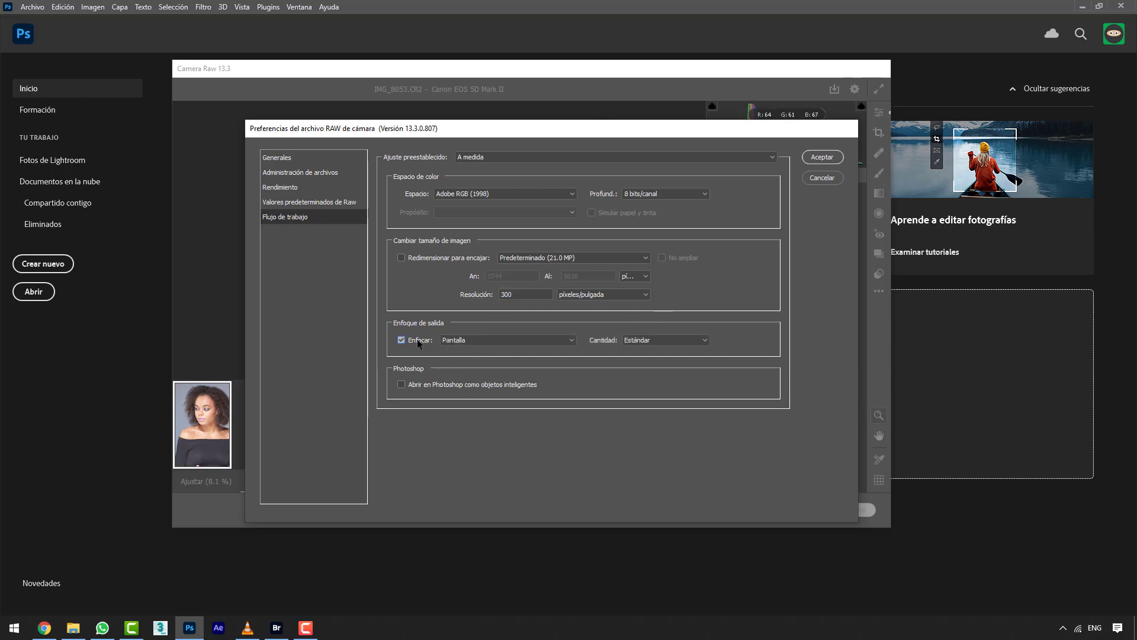
click(497, 342)
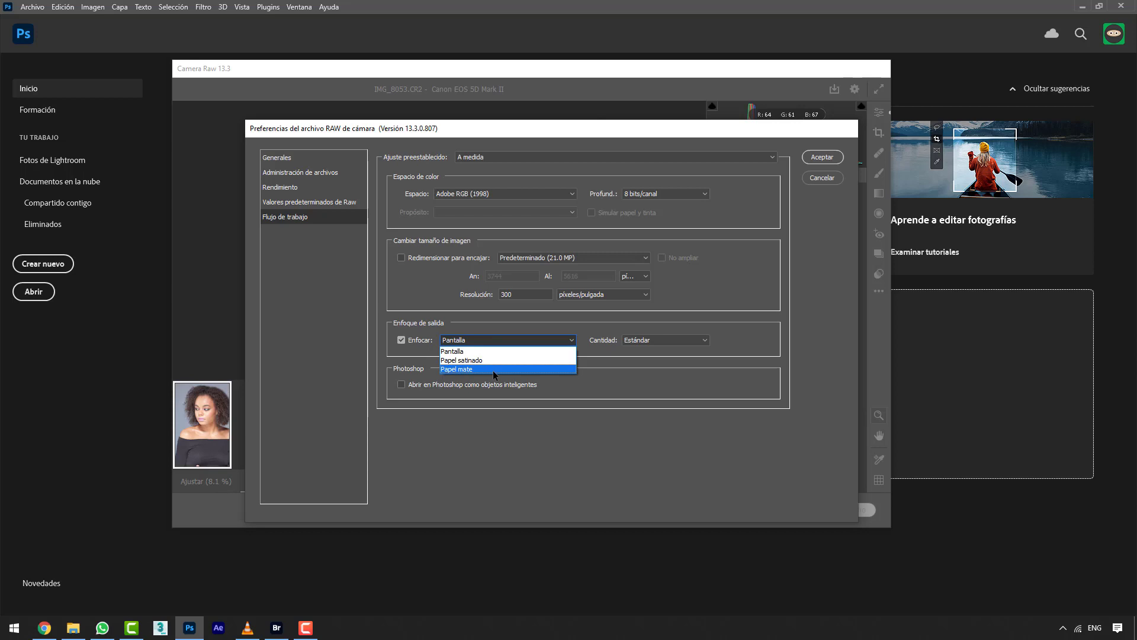
click(418, 348)
click(418, 340)
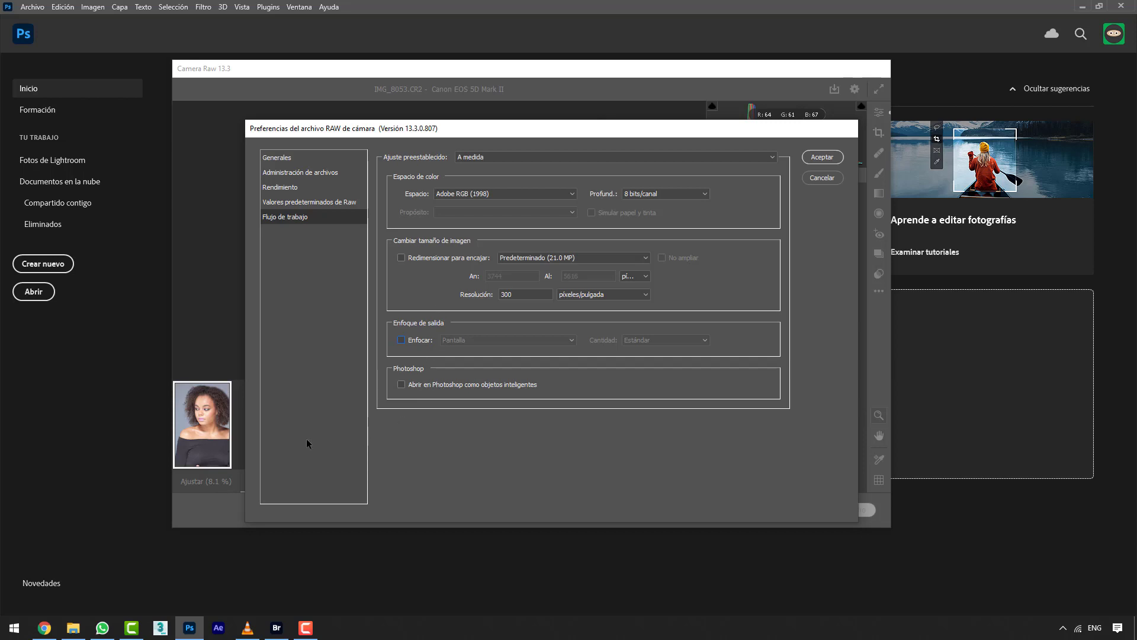
- Try the option for opening images in Photoshop as smart objects, and turn it off again
drag(521, 132, 508, 56)
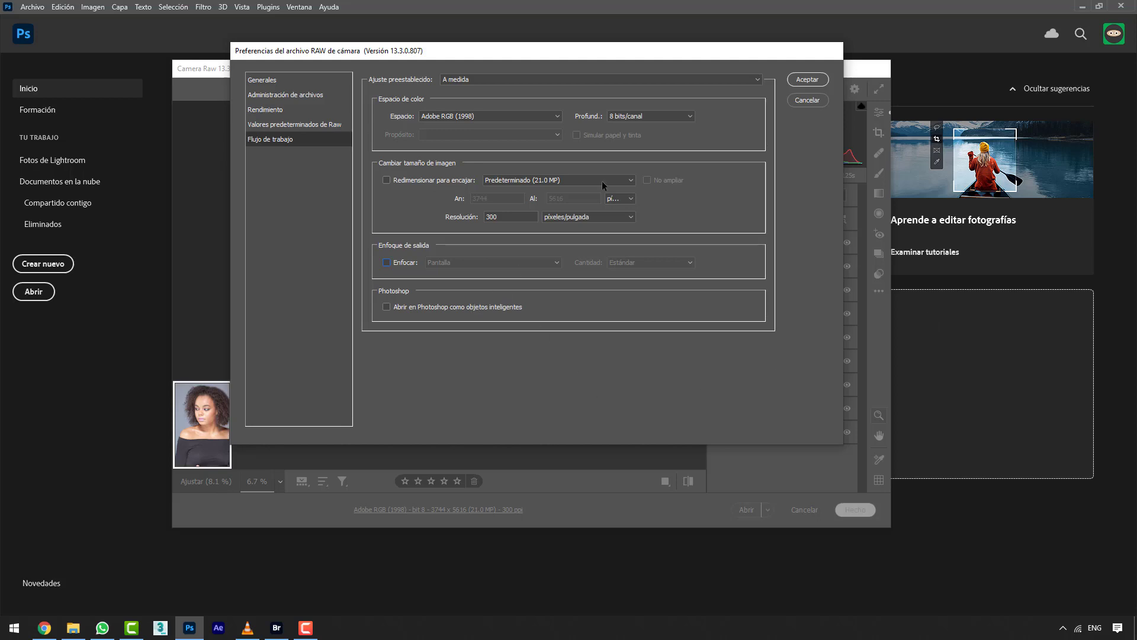
drag(623, 56, 640, 159)
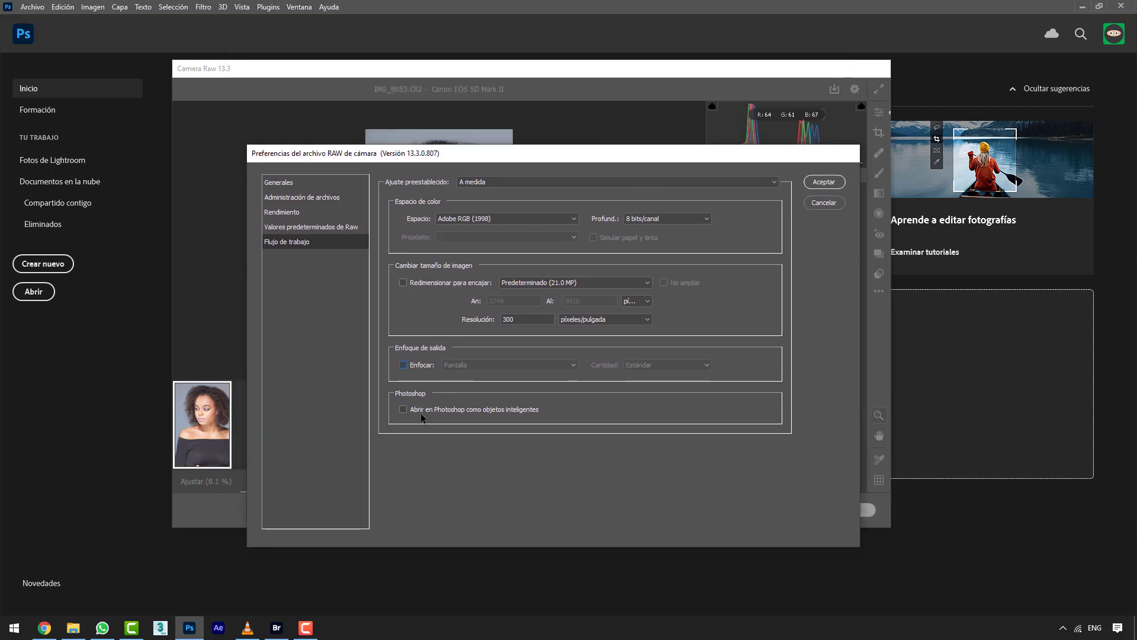
drag(533, 157, 533, 108)
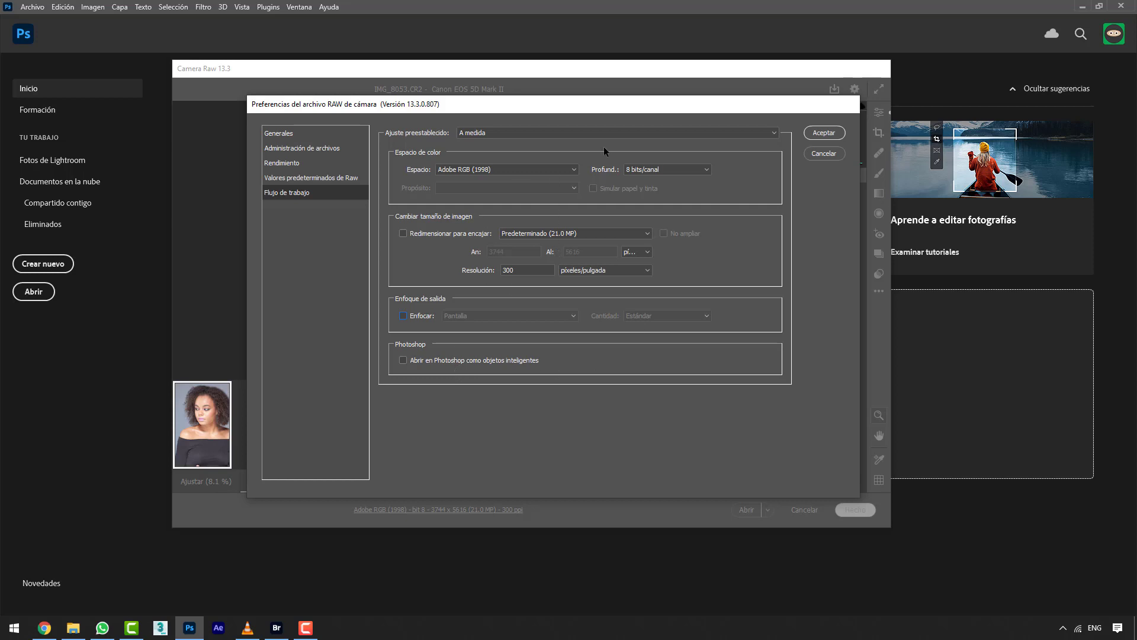
click(465, 358)
click(453, 360)
- Try the Más claro color theme in the general preferences, and restore the Por defecto theme
click(299, 134)
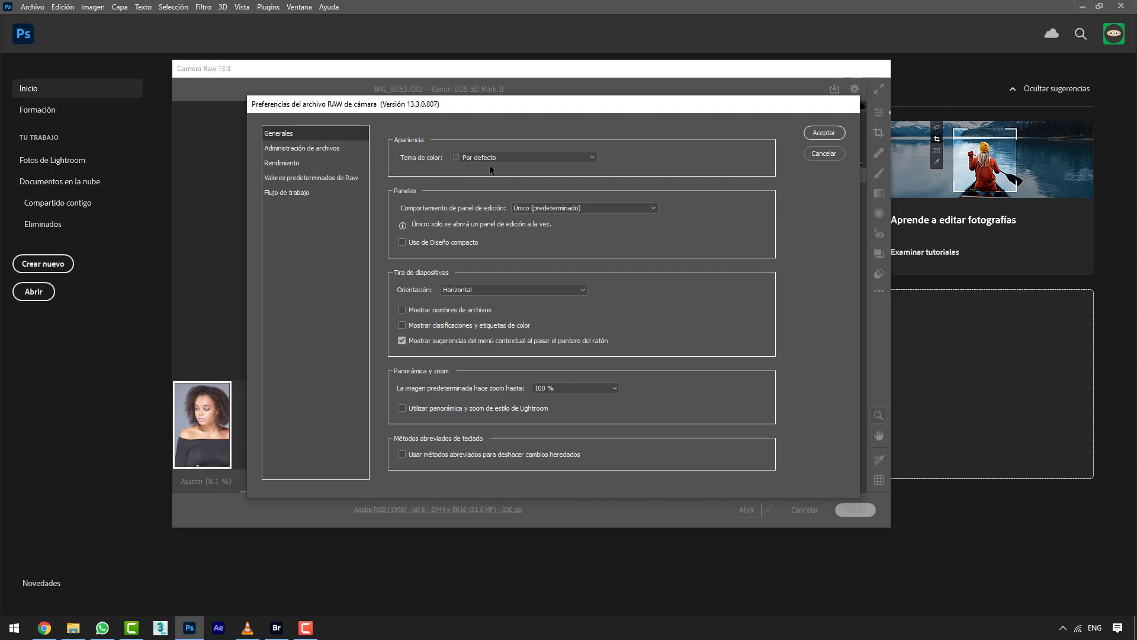
click(511, 158)
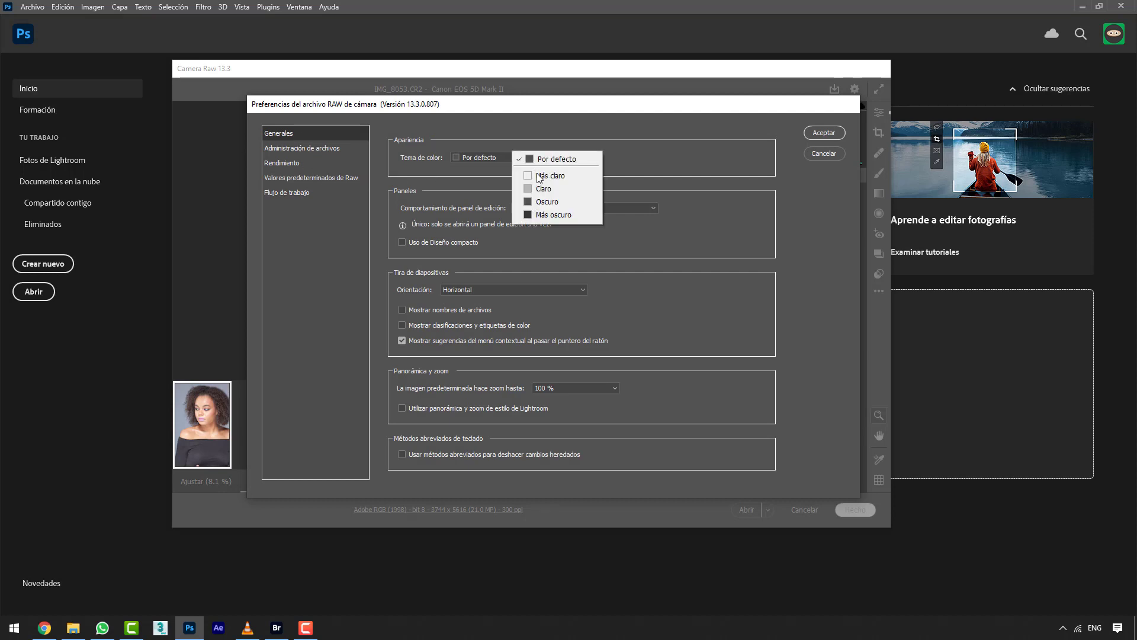
click(548, 176)
click(515, 159)
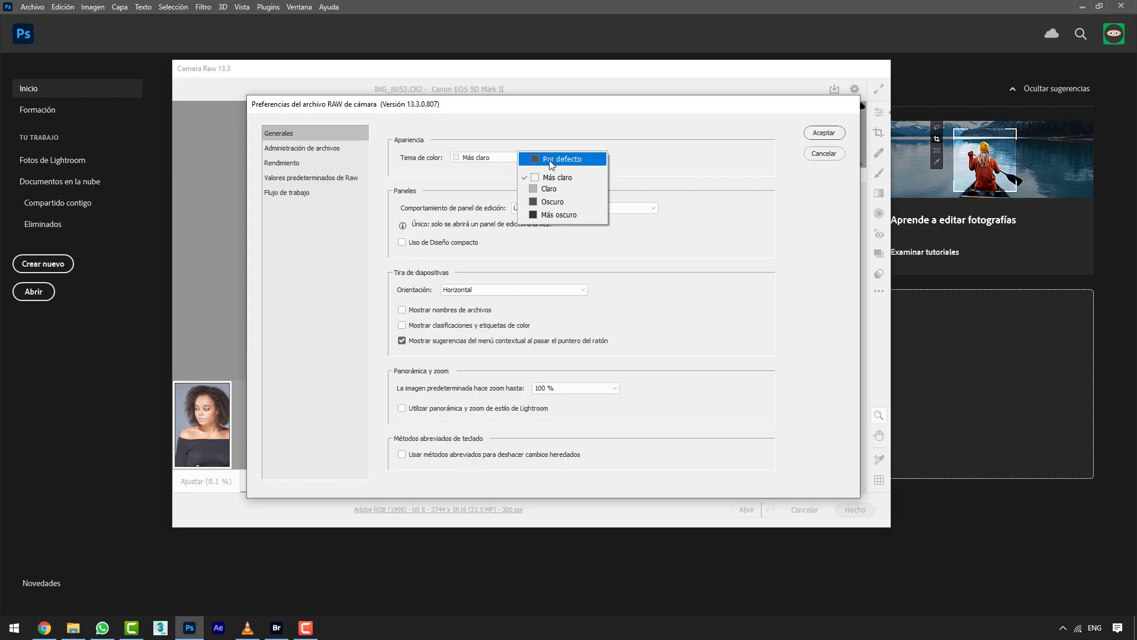
click(560, 157)
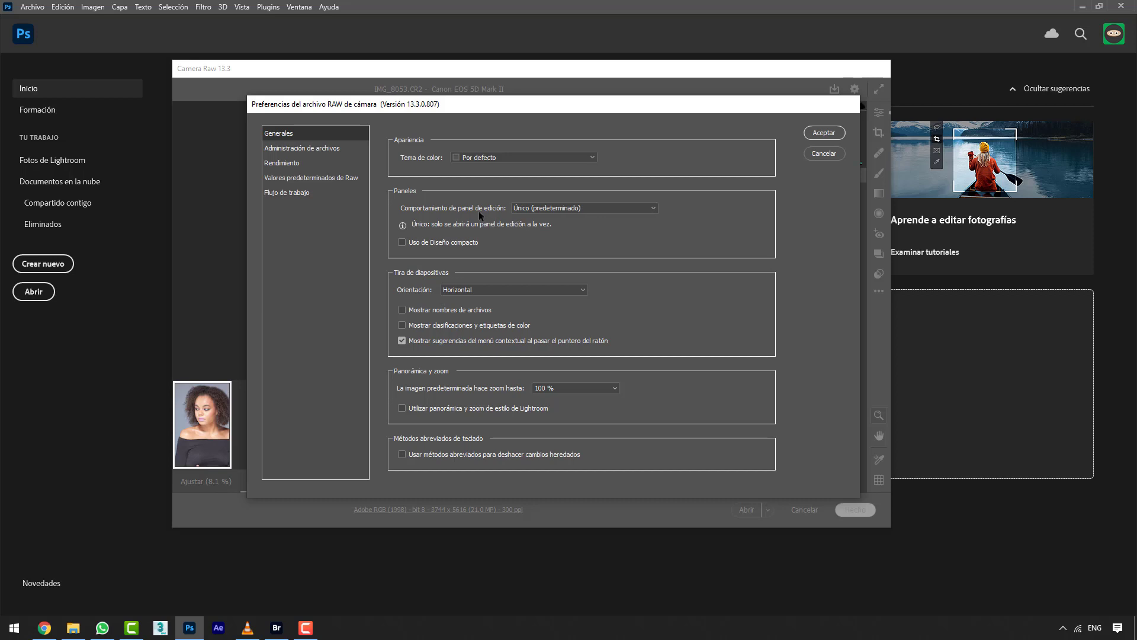
- Examine the edit panel behavior choices and try the compact layout option, leaving both settings as they were
click(534, 211)
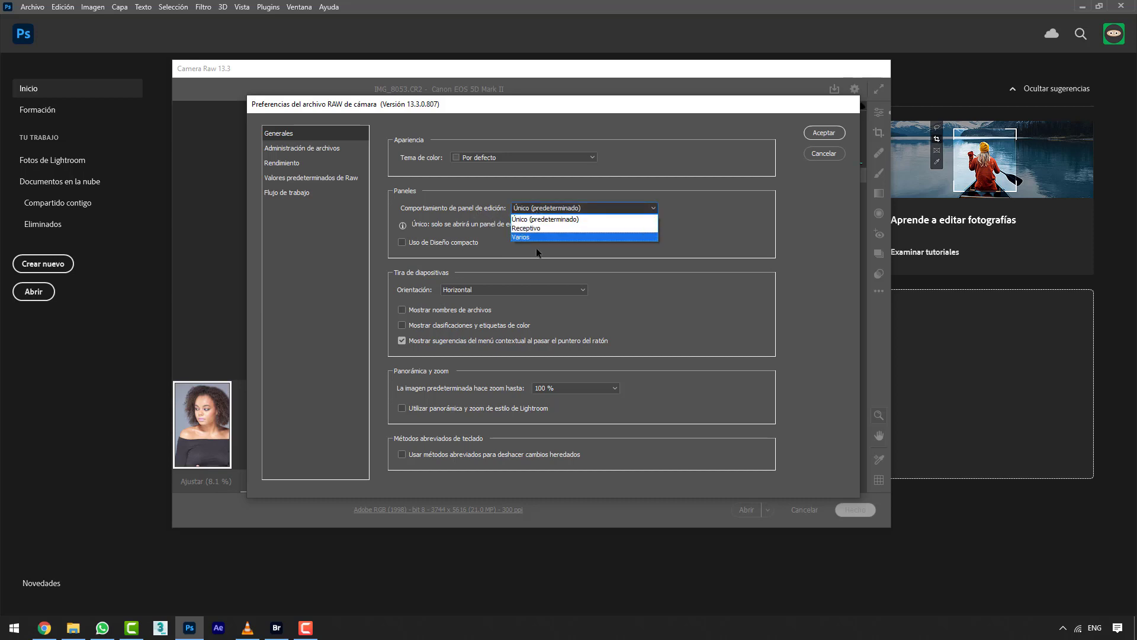
click(536, 248)
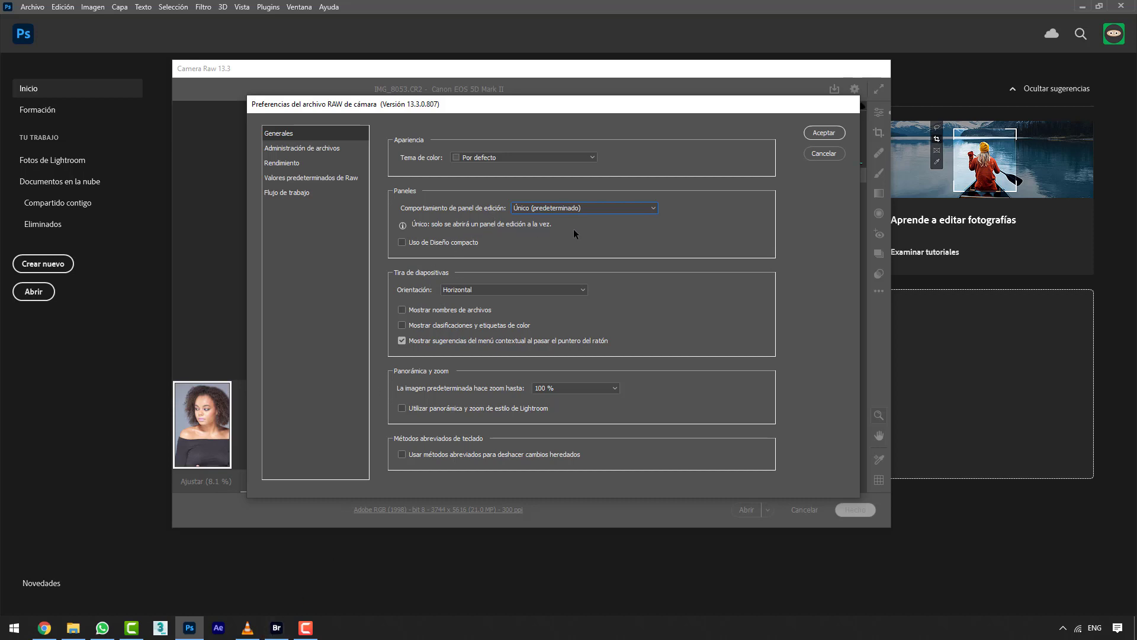
click(444, 243)
click(439, 243)
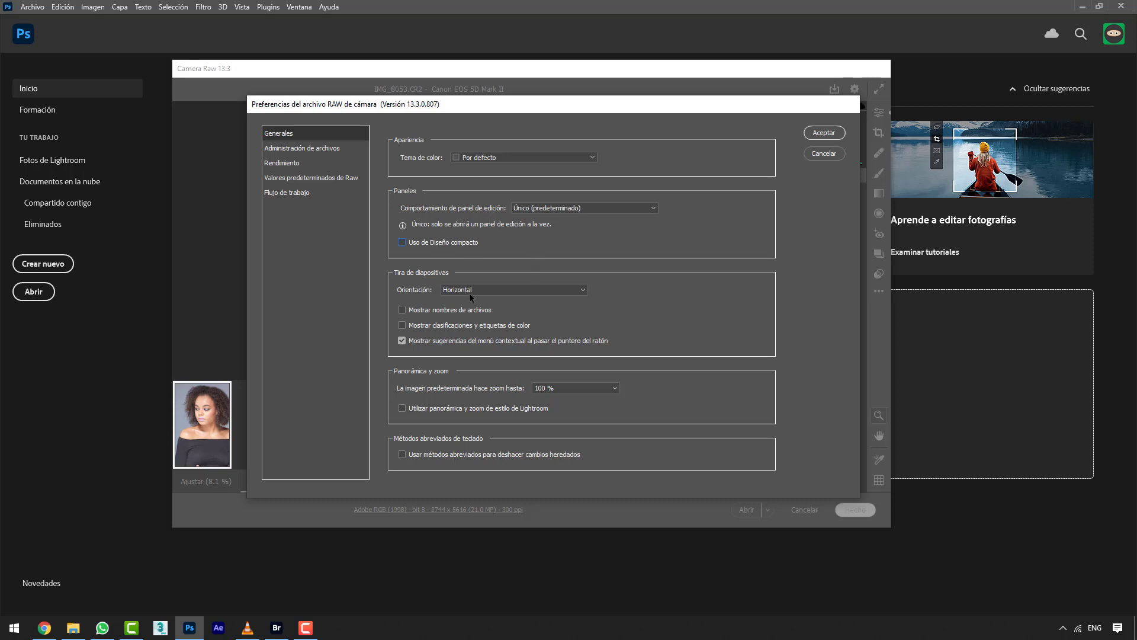
- Examine the filmstrip in the Camera Raw window and the orientation choices offered for it
drag(536, 107, 619, 559)
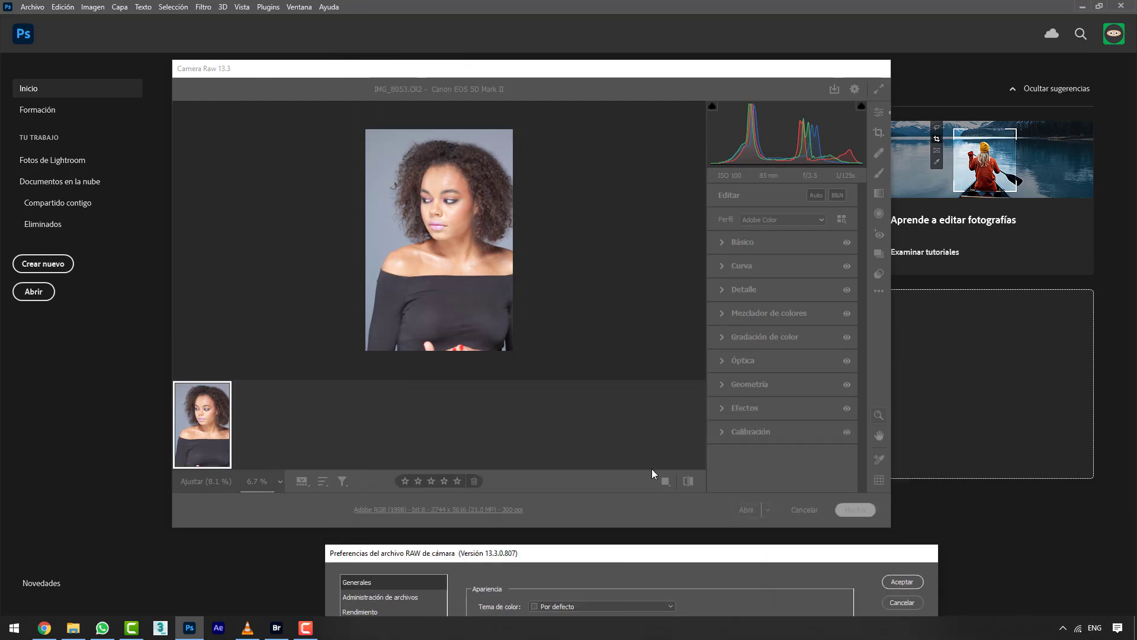
drag(622, 553, 567, 67)
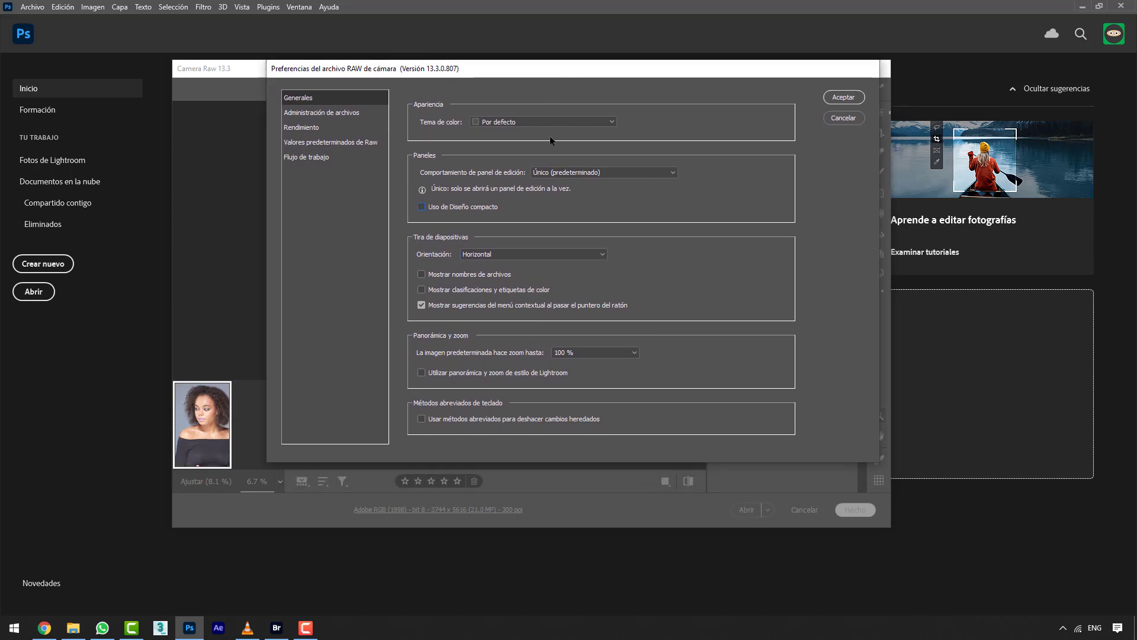
click(527, 251)
click(527, 251)
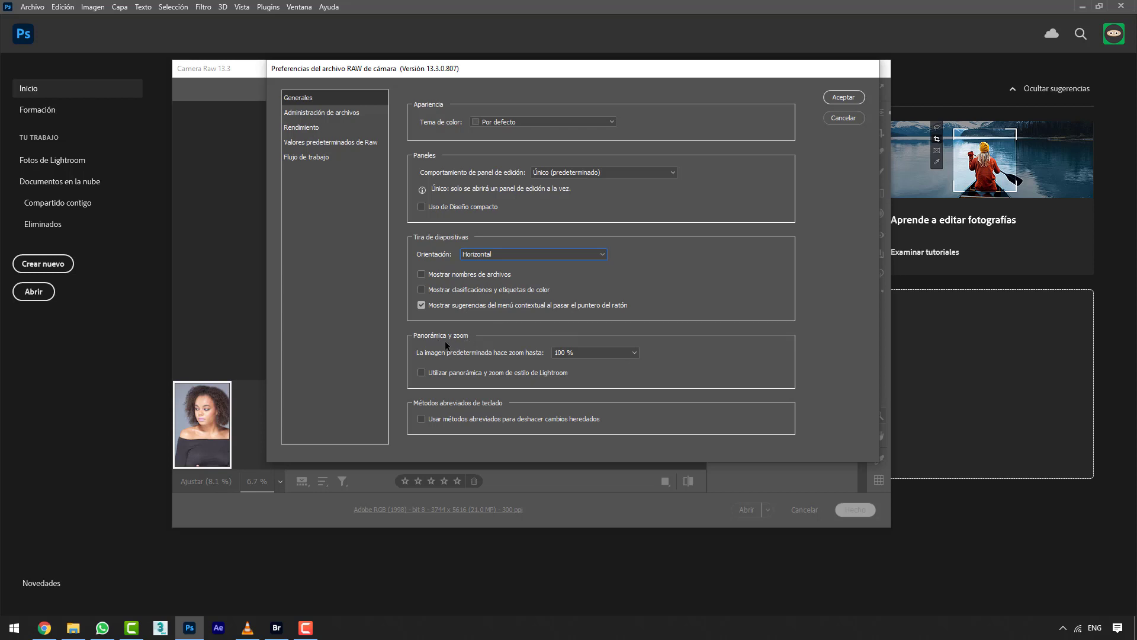
- Examine the default zoom level choices and try the legacy undo shortcuts option, turning it off again
click(570, 353)
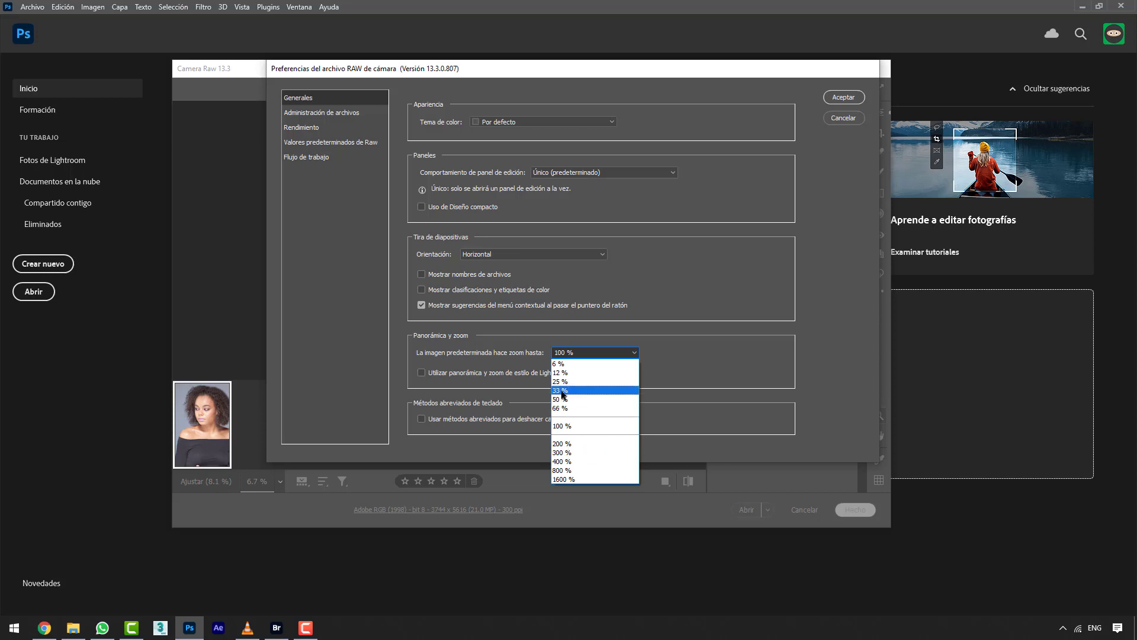
click(651, 343)
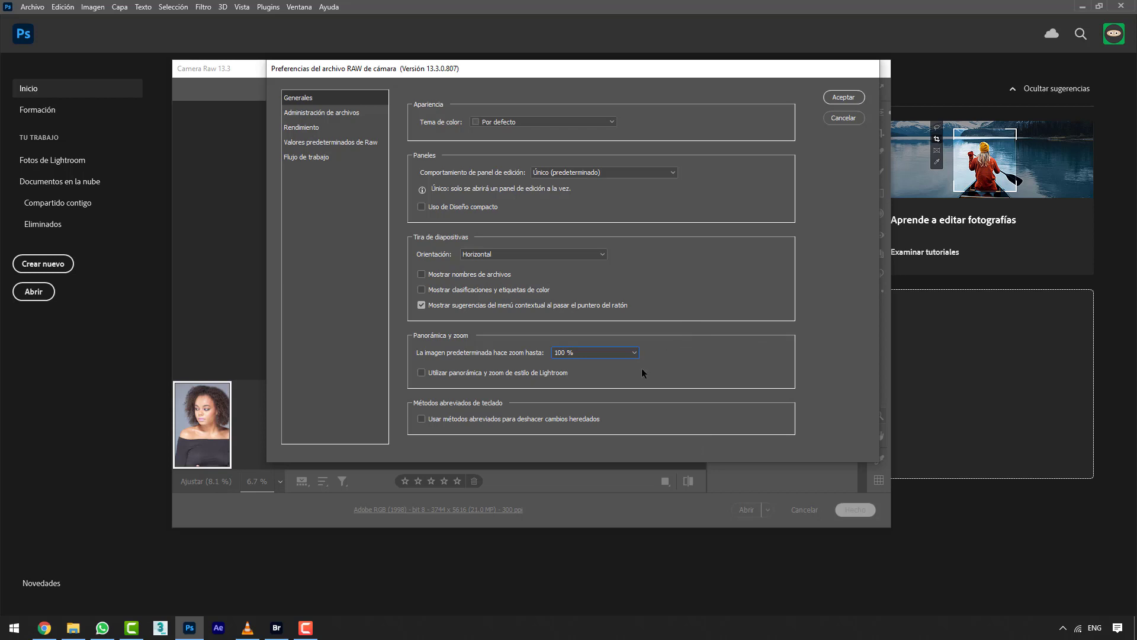
click(475, 418)
click(511, 418)
- In the file management preferences, try Omitir archivos sidecar XMP for DNG files, and restore Integrar XMP en DNG
click(358, 115)
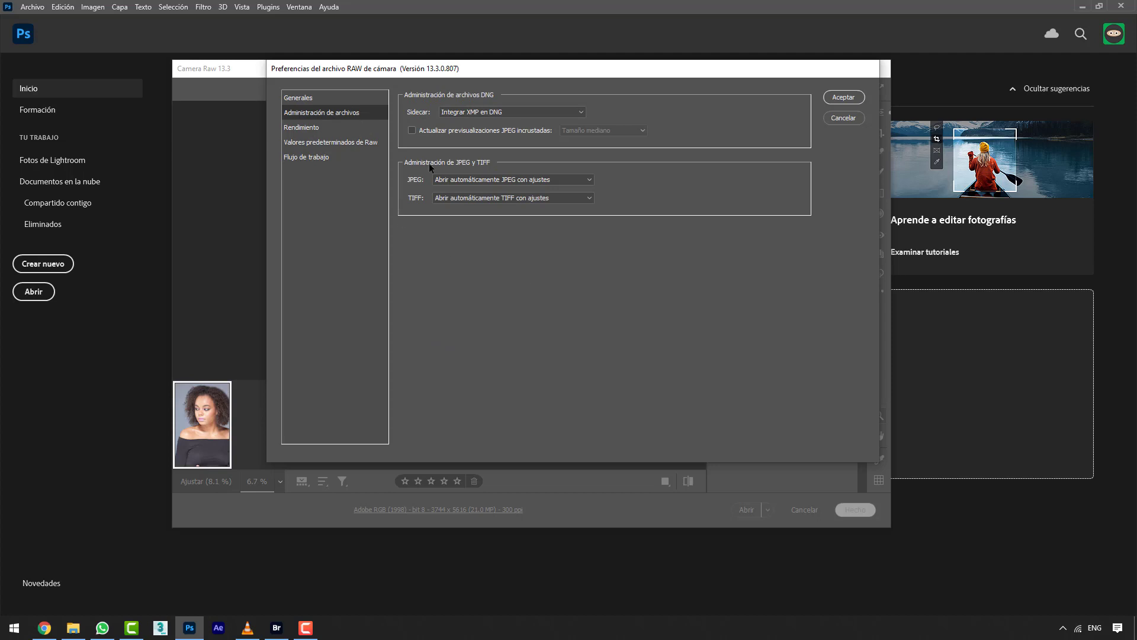
drag(539, 75, 537, 78)
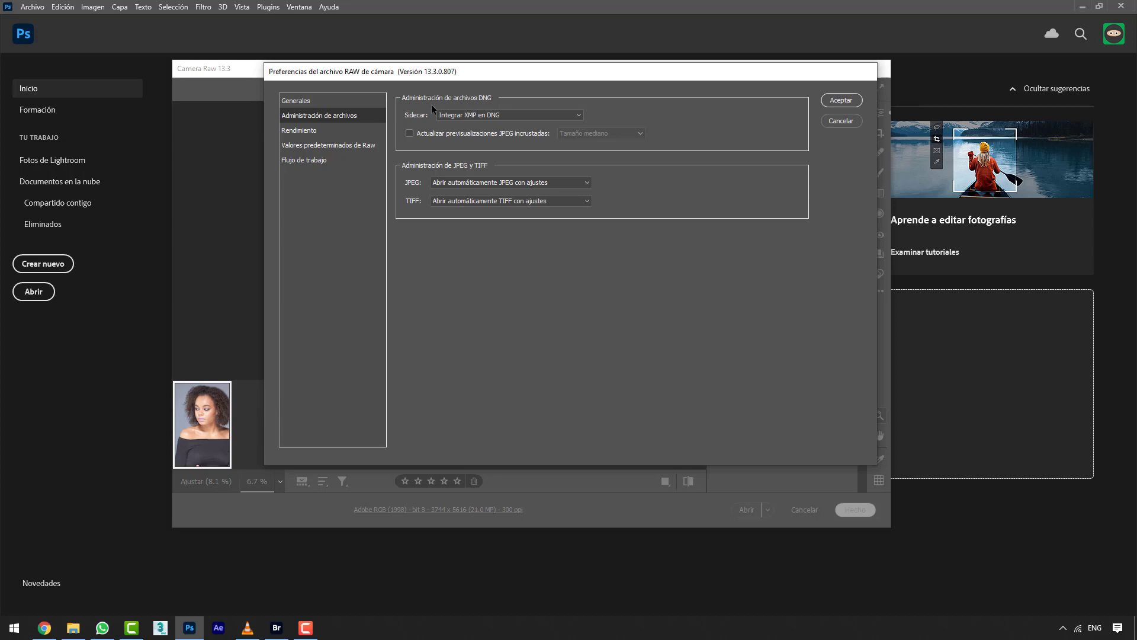
click(468, 118)
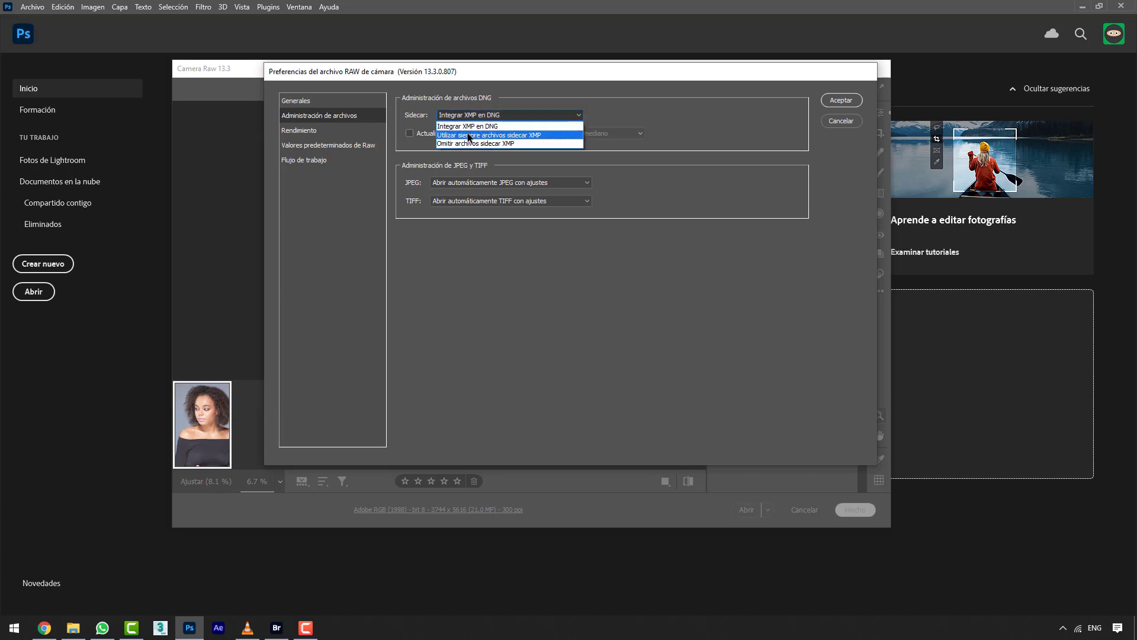
click(498, 145)
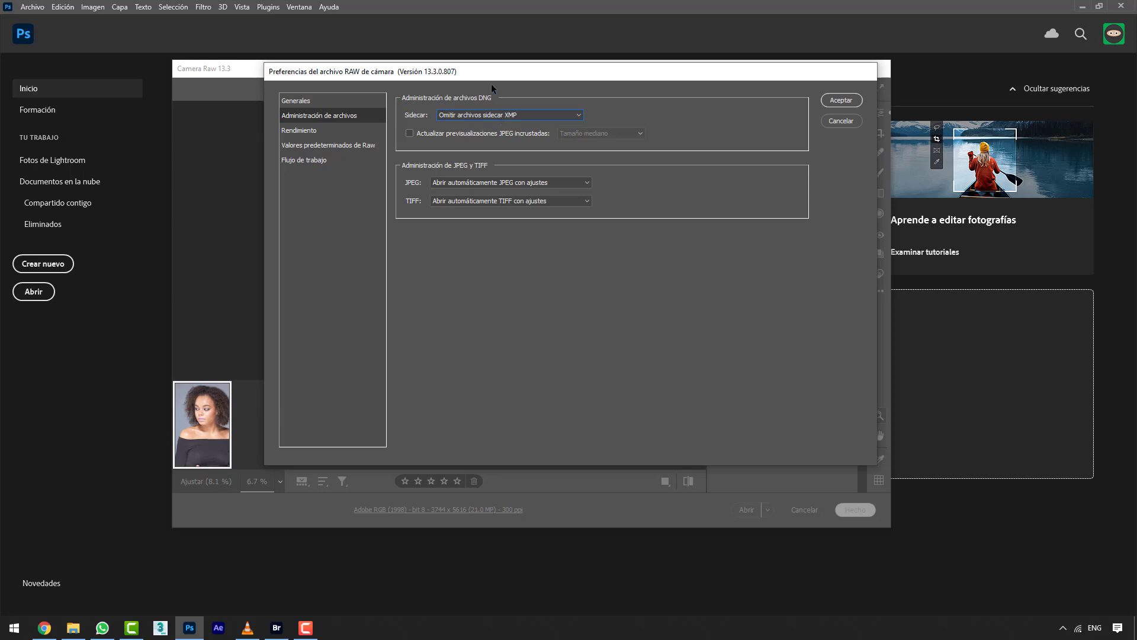
click(482, 113)
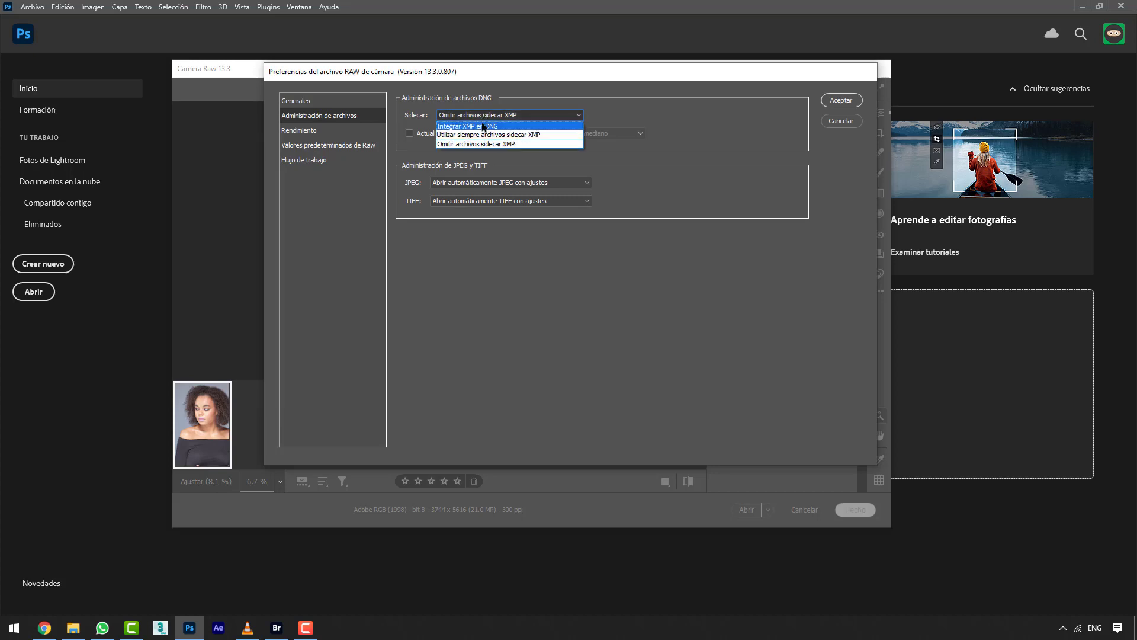
click(483, 126)
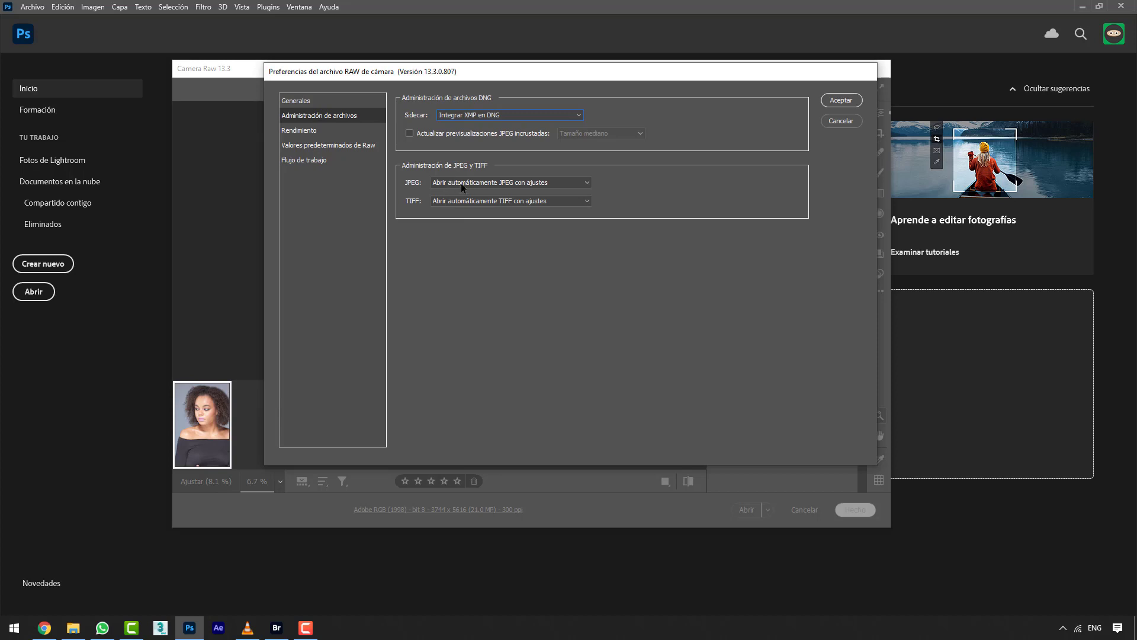
- Examine the choices for opening JPEG files, and briefly uncover the Camera Raw adjustment controls behind the preferences window
click(513, 184)
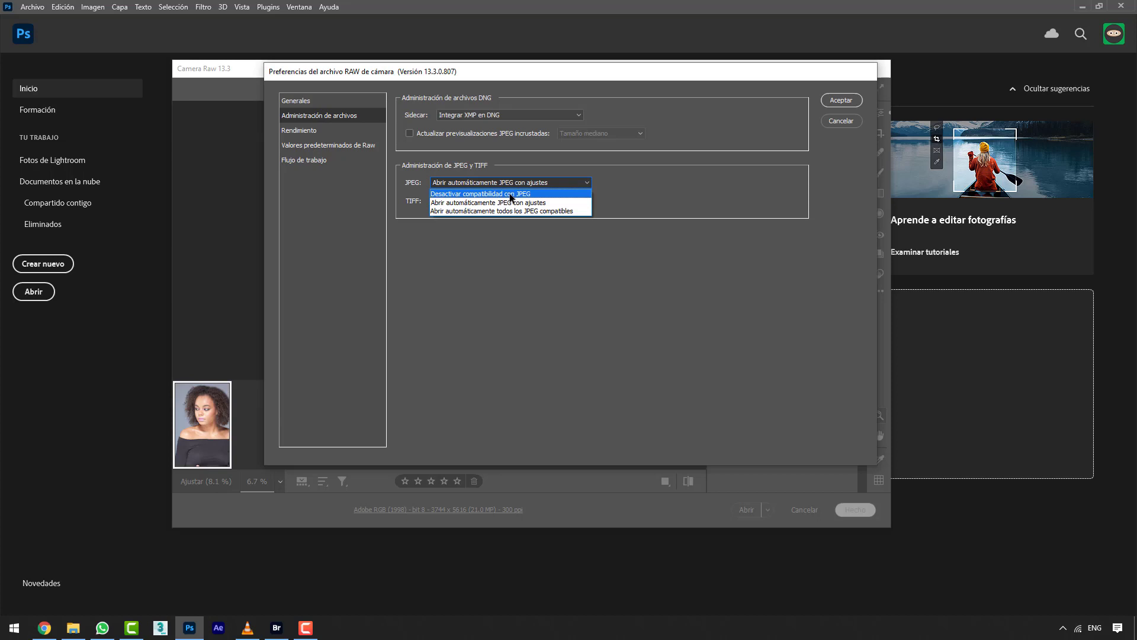
click(410, 201)
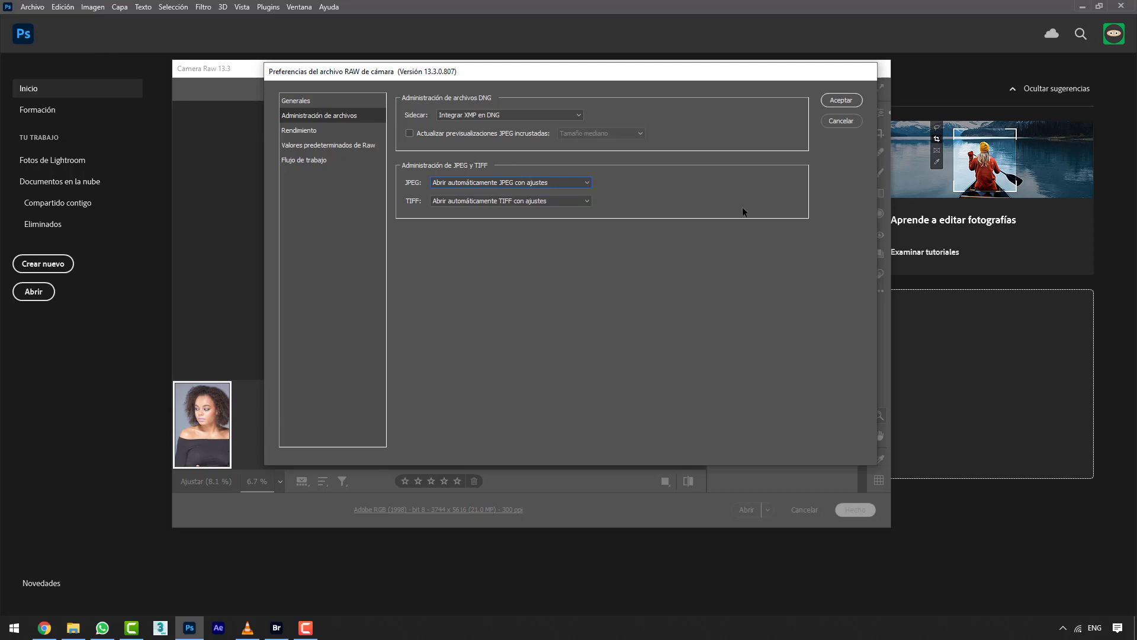
drag(731, 76, 538, 82)
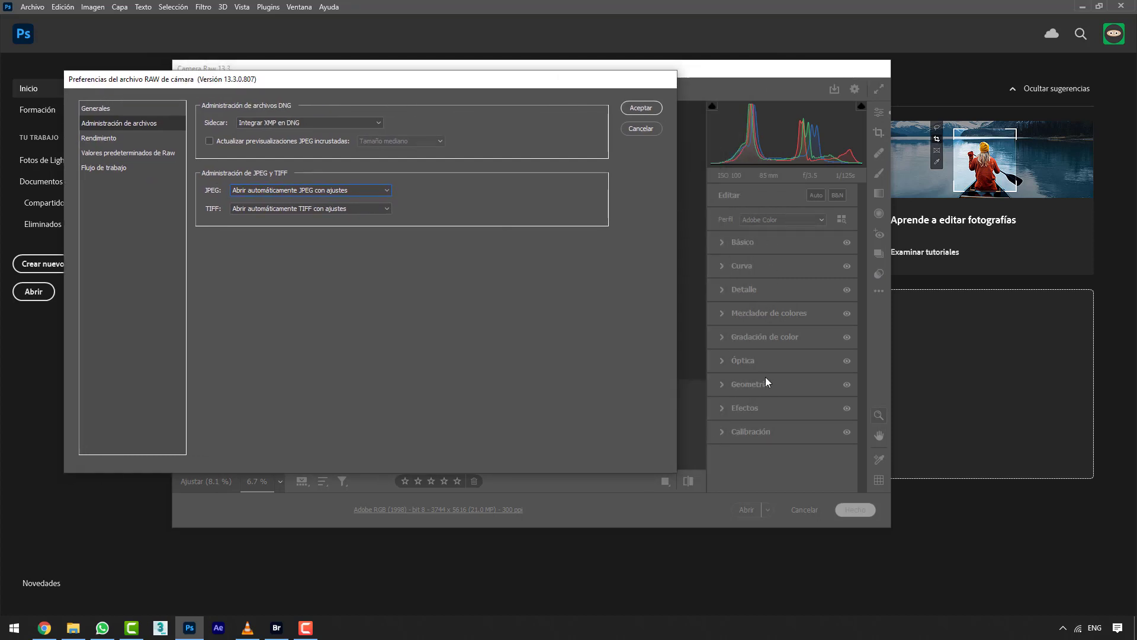
drag(613, 86, 813, 95)
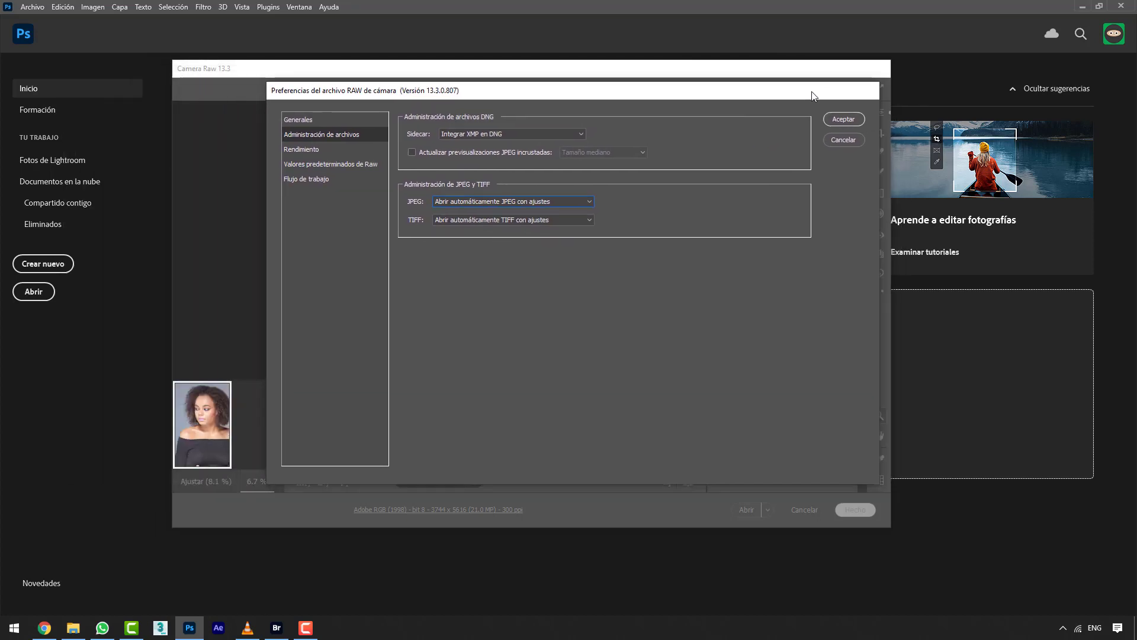
- Examine the graphics processor choices and maximum cache size in the performance preferences, and purge the Camera Raw cache
click(333, 149)
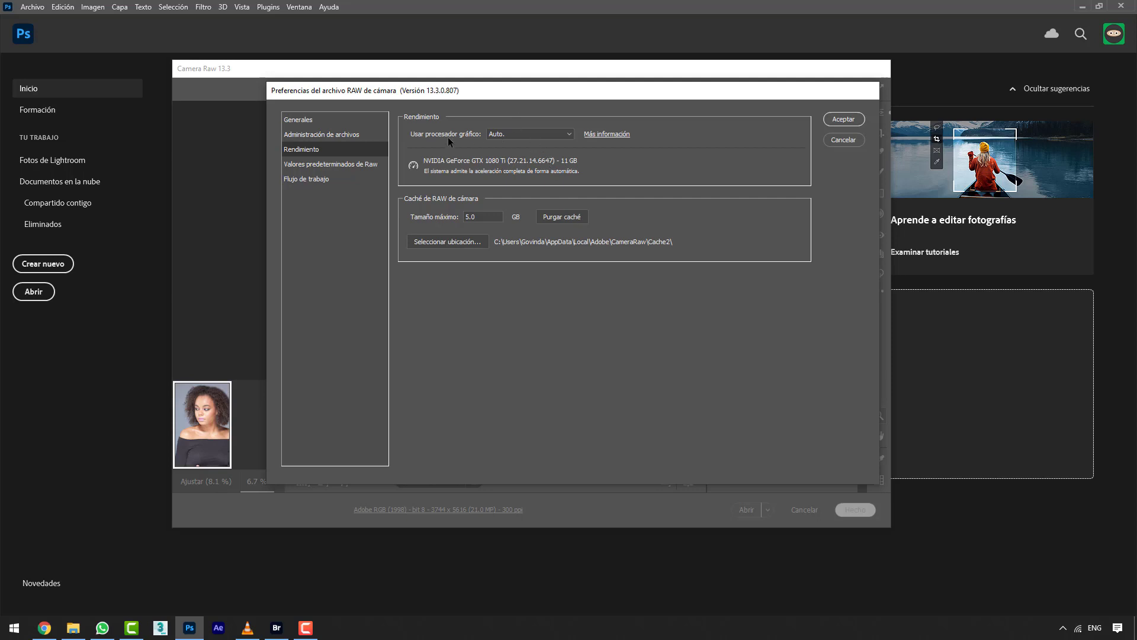
click(506, 134)
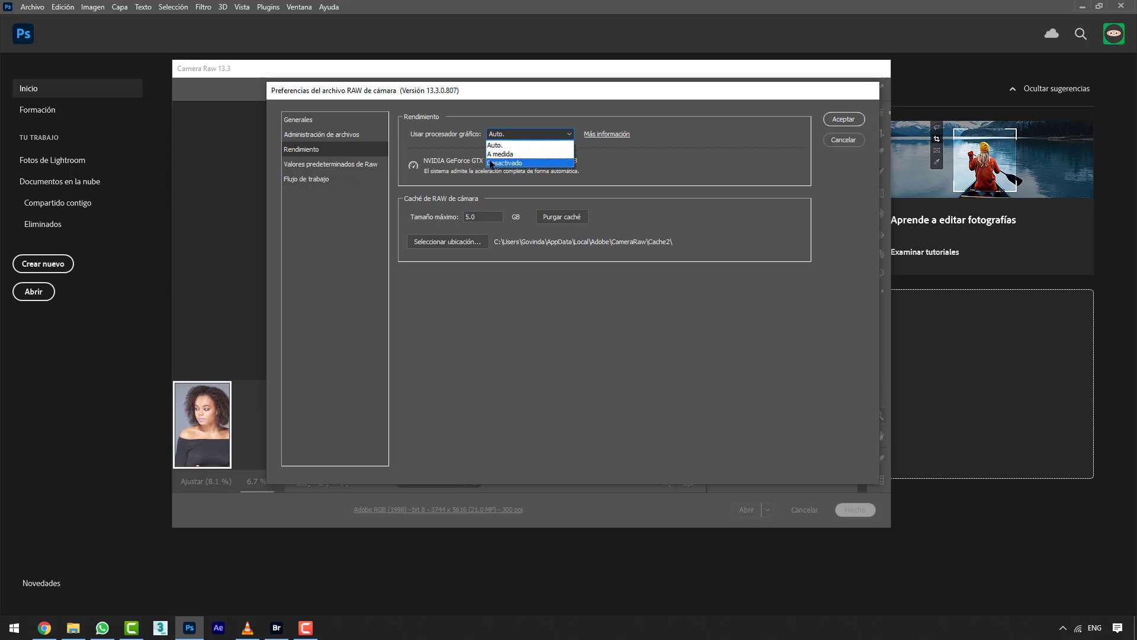
click(468, 150)
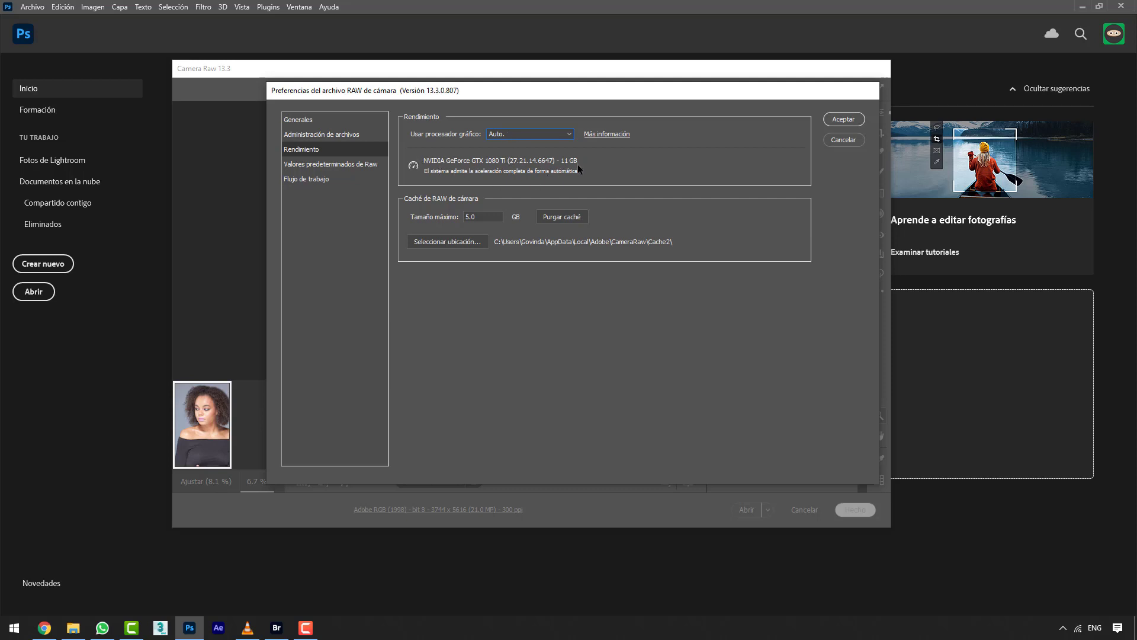
click(535, 133)
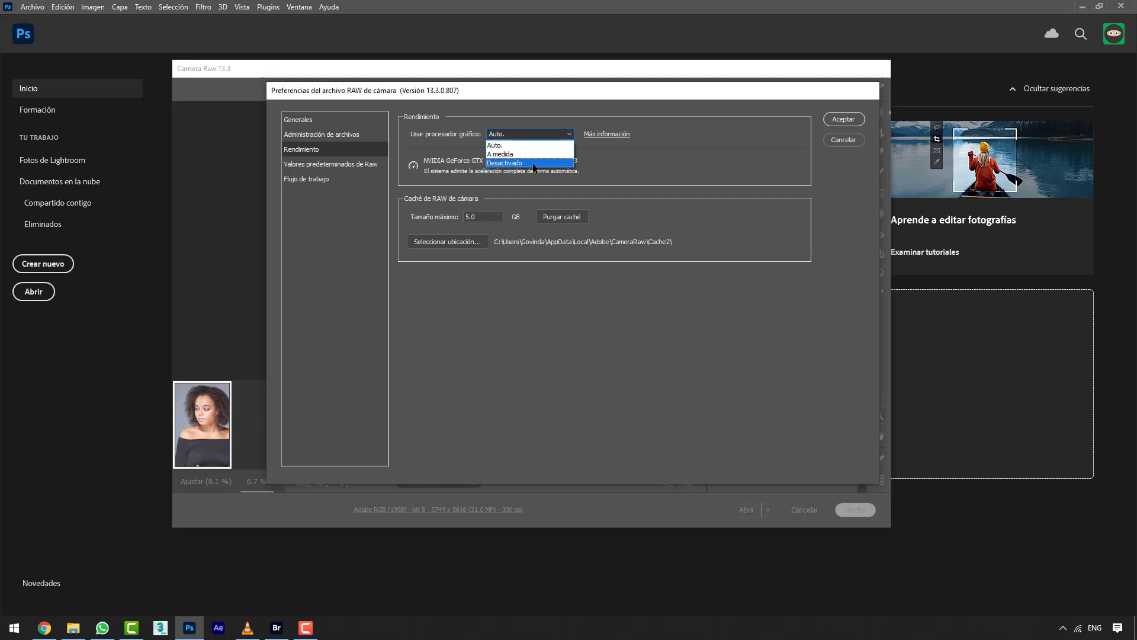
click(627, 169)
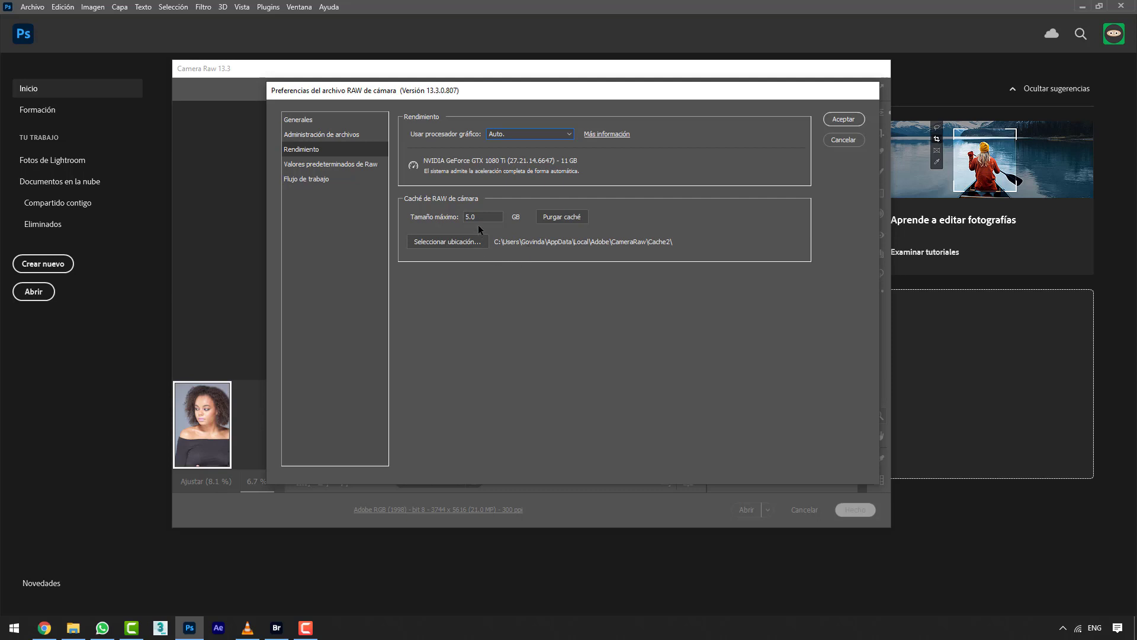
drag(479, 217, 429, 218)
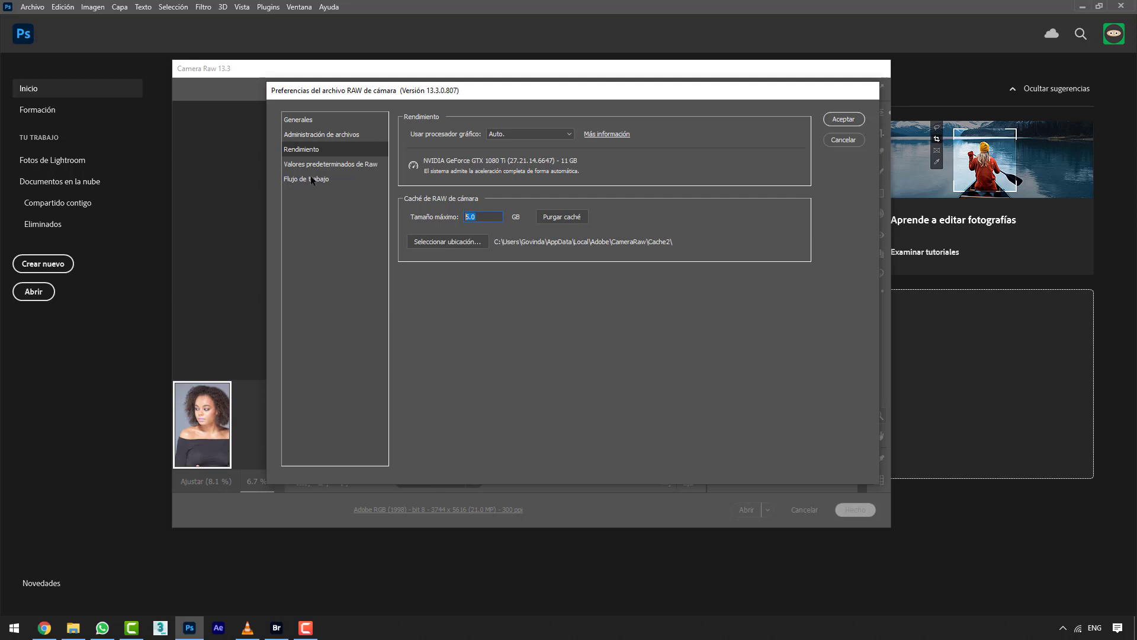
click(556, 218)
- In the Raw defaults preferences, try Configuración de la cámara as the global default, and restore Valor predeterminado de Adobe
click(335, 165)
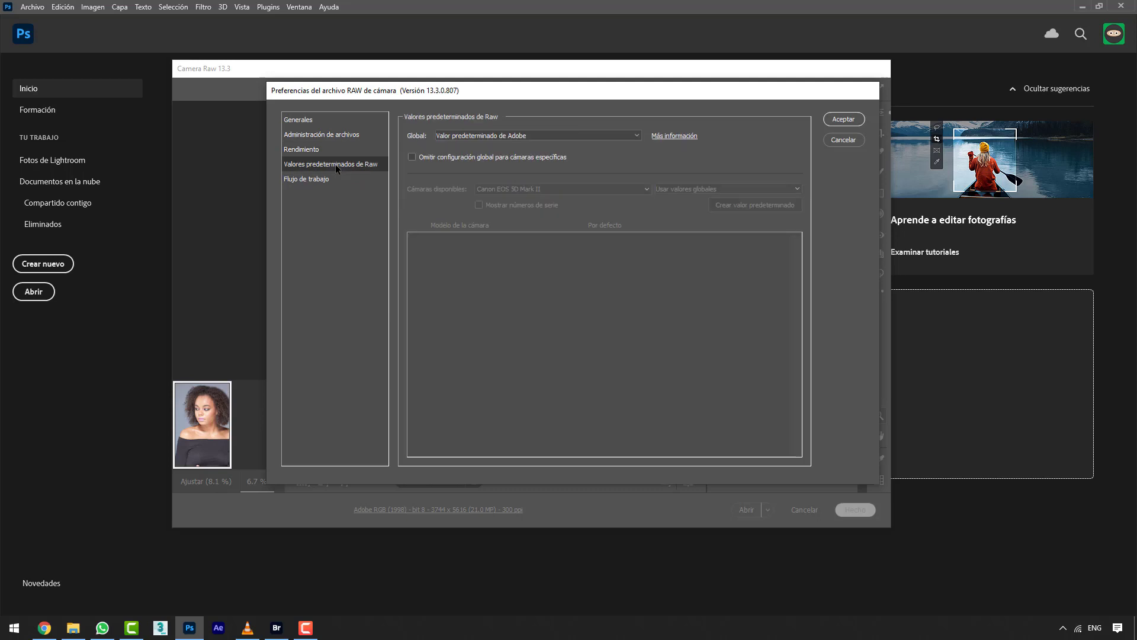
click(303, 180)
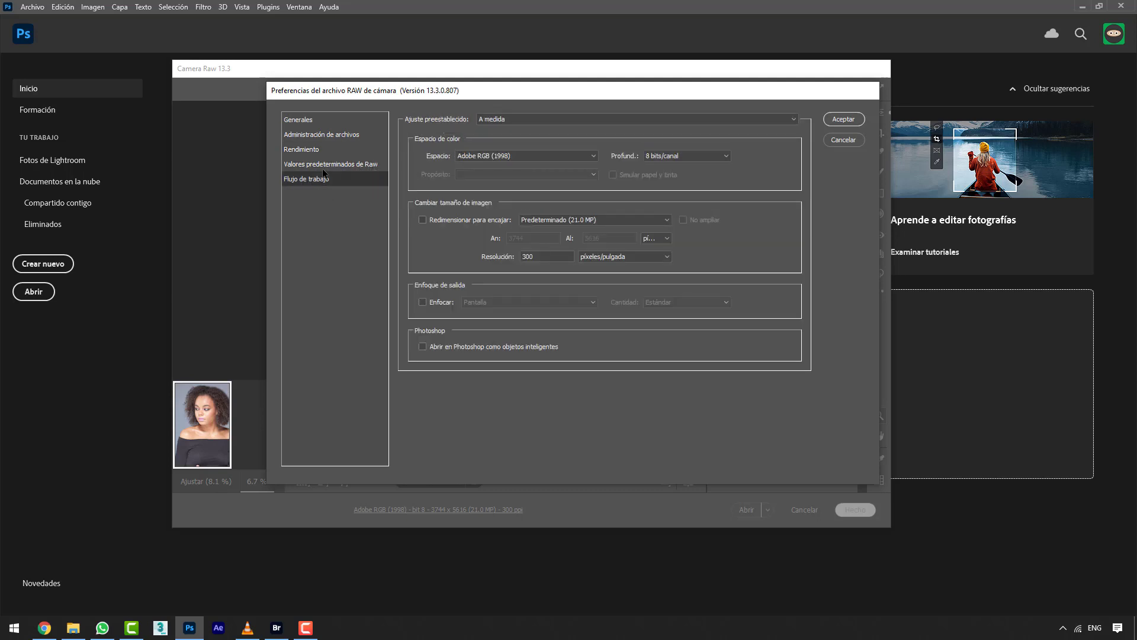
click(326, 161)
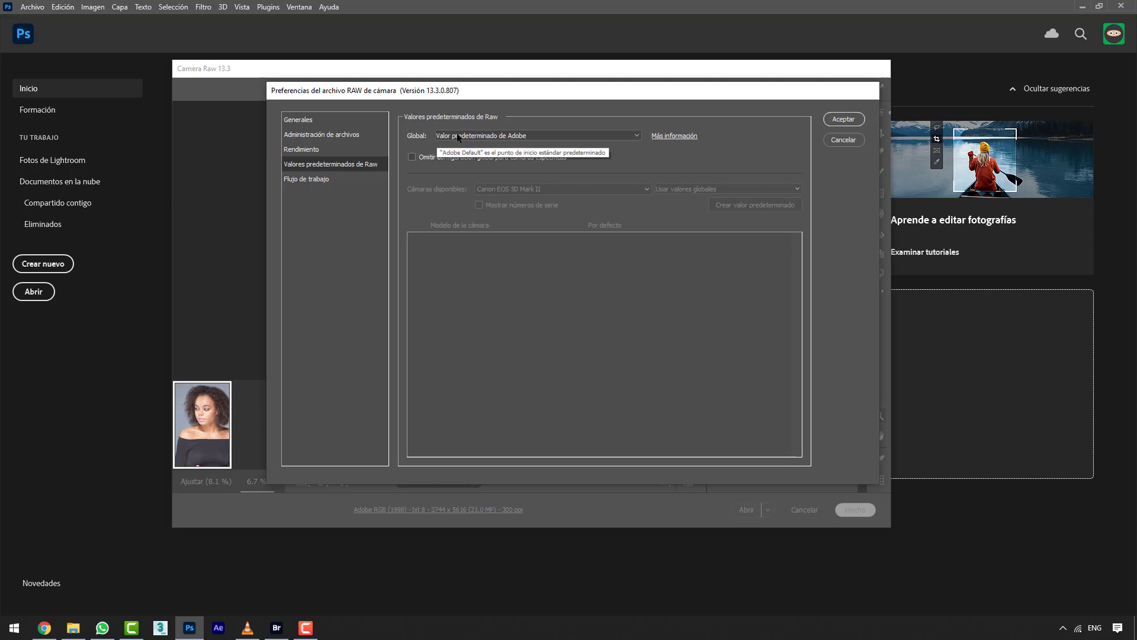
click(487, 135)
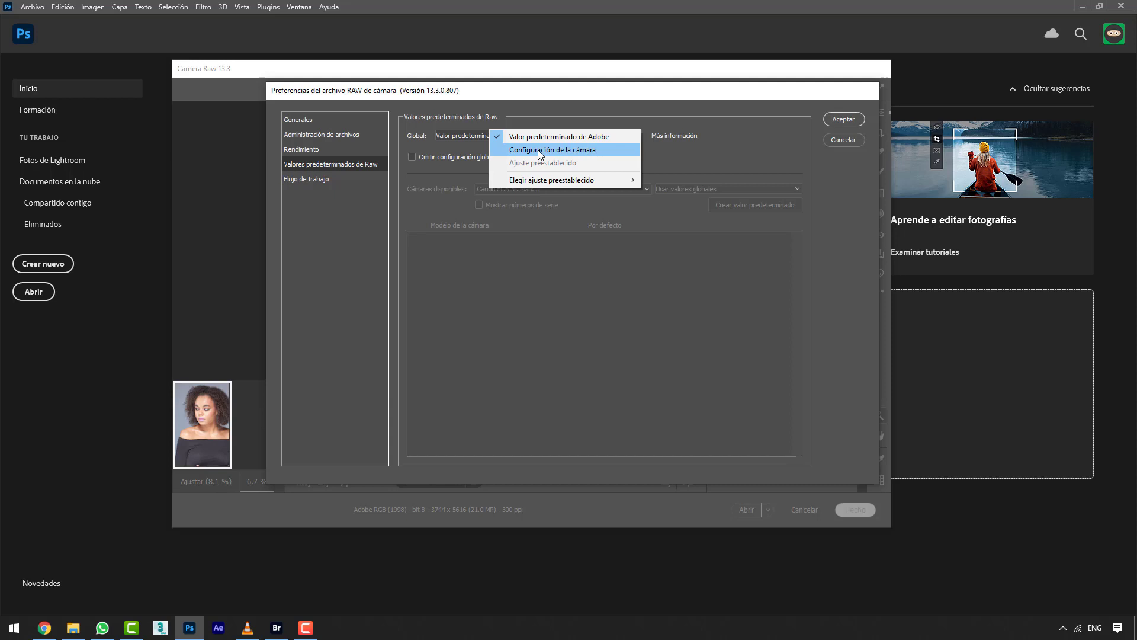
click(538, 150)
click(509, 135)
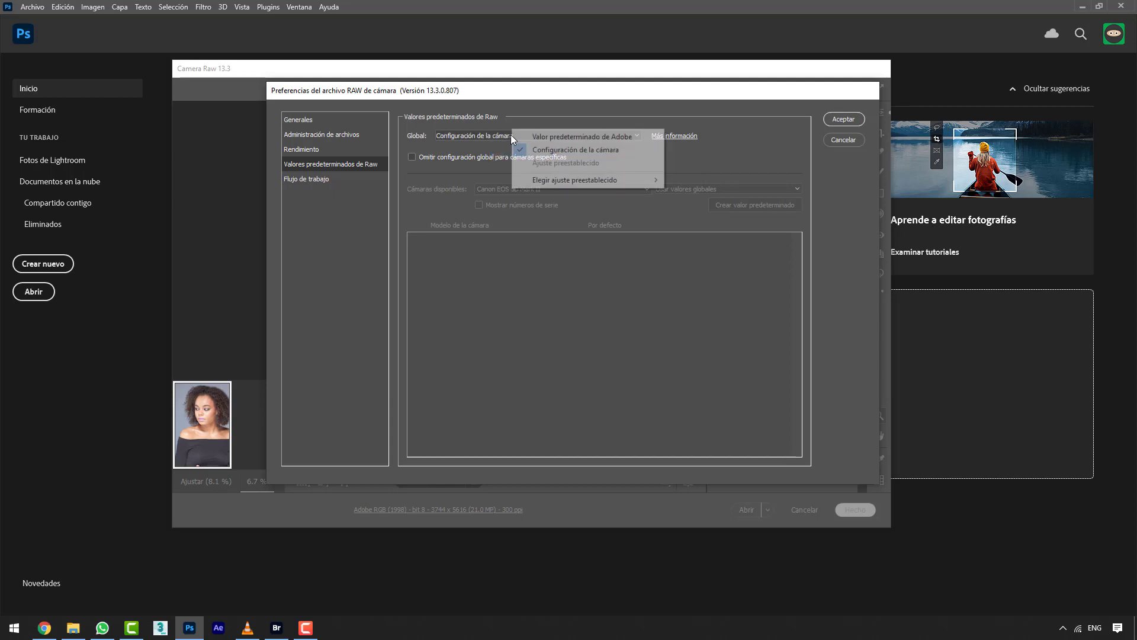
click(554, 137)
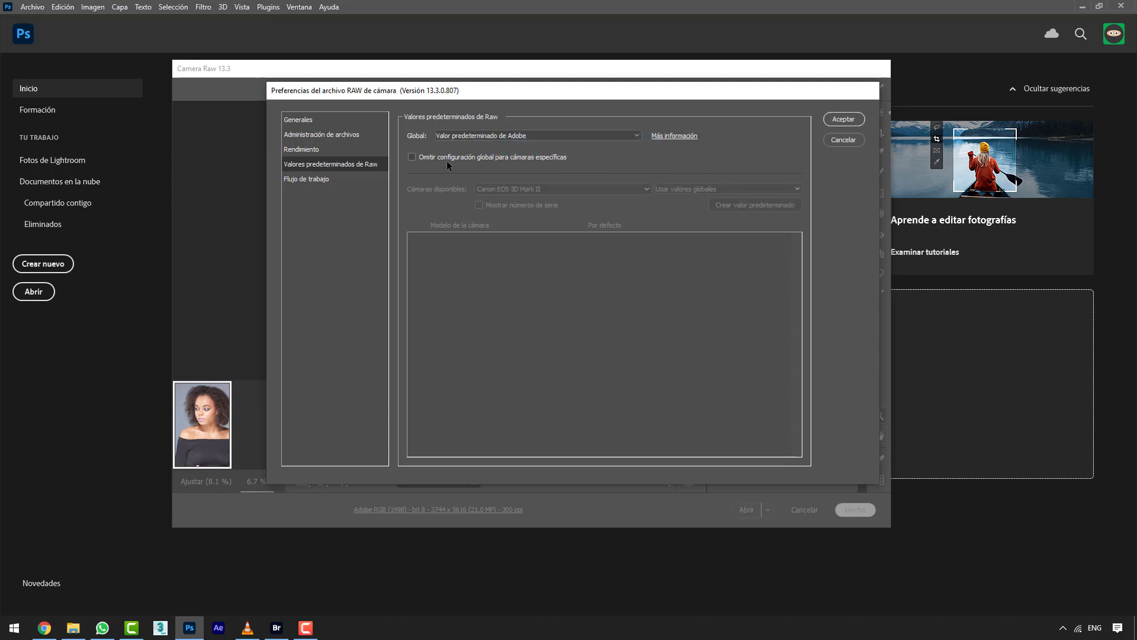
- Turn on the global setting override for specific cameras, and choose Canon EOS 5D Mark II from the available cameras
click(446, 158)
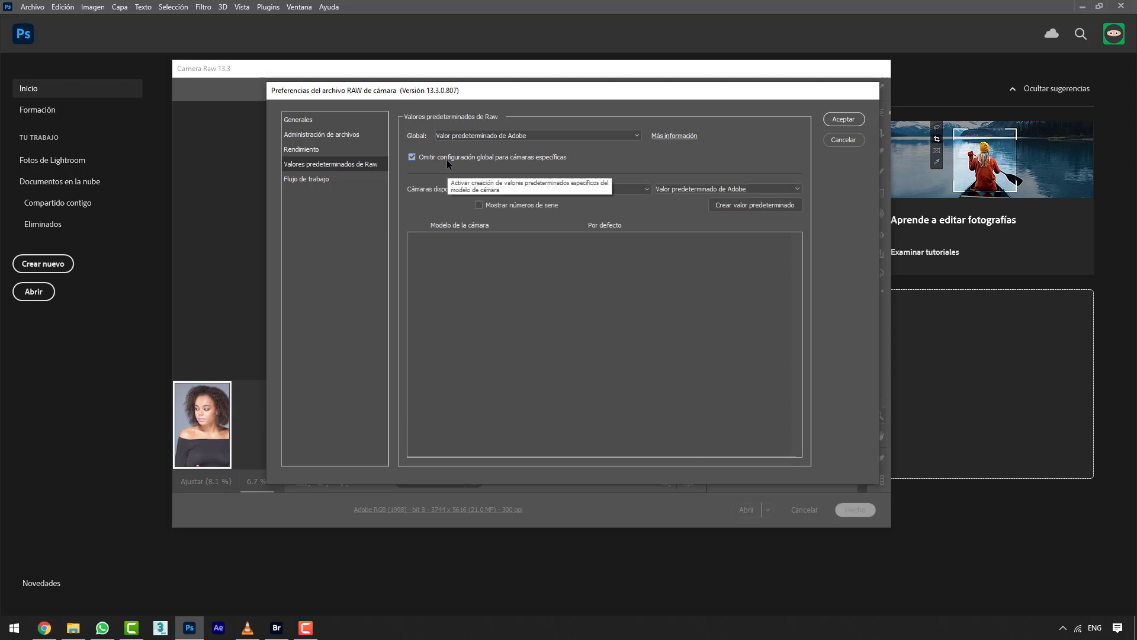
click(545, 189)
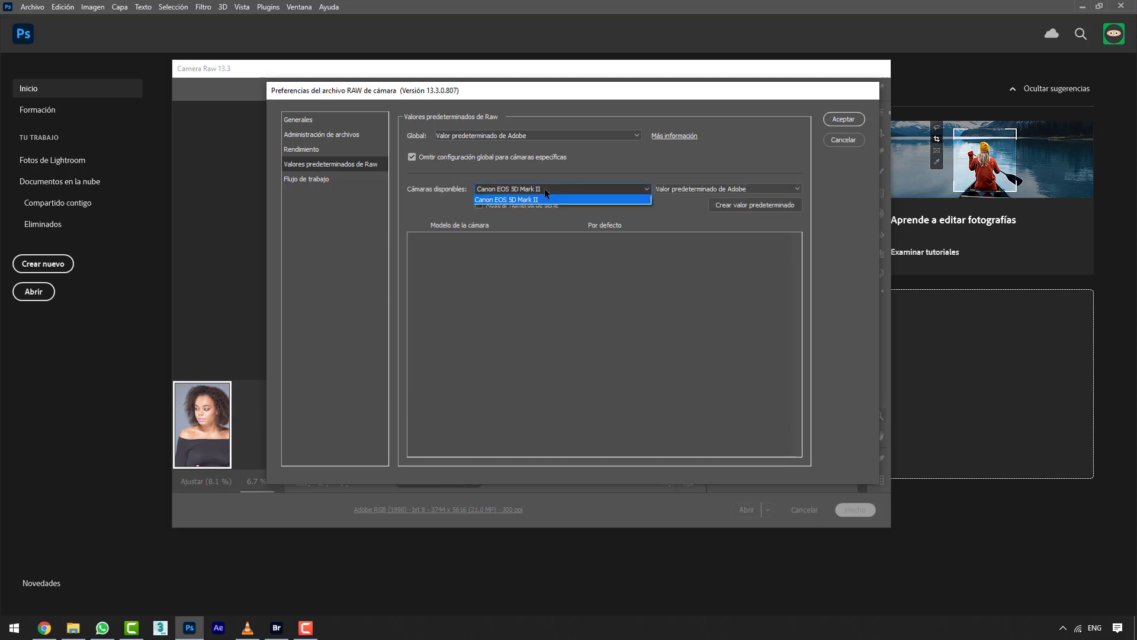
click(544, 201)
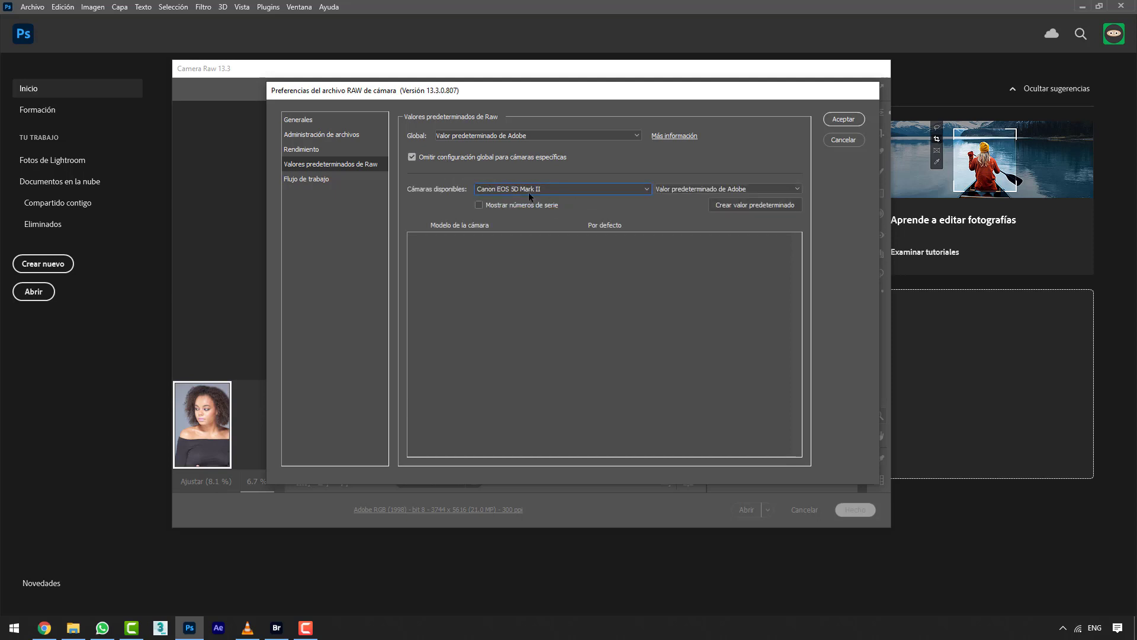
click(505, 191)
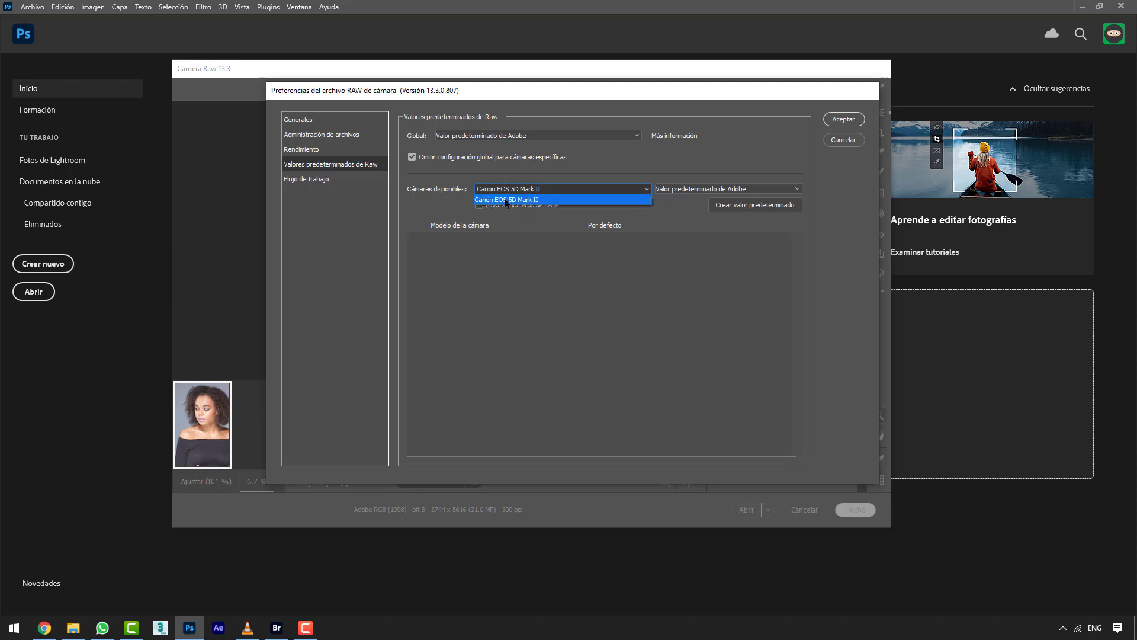
click(501, 193)
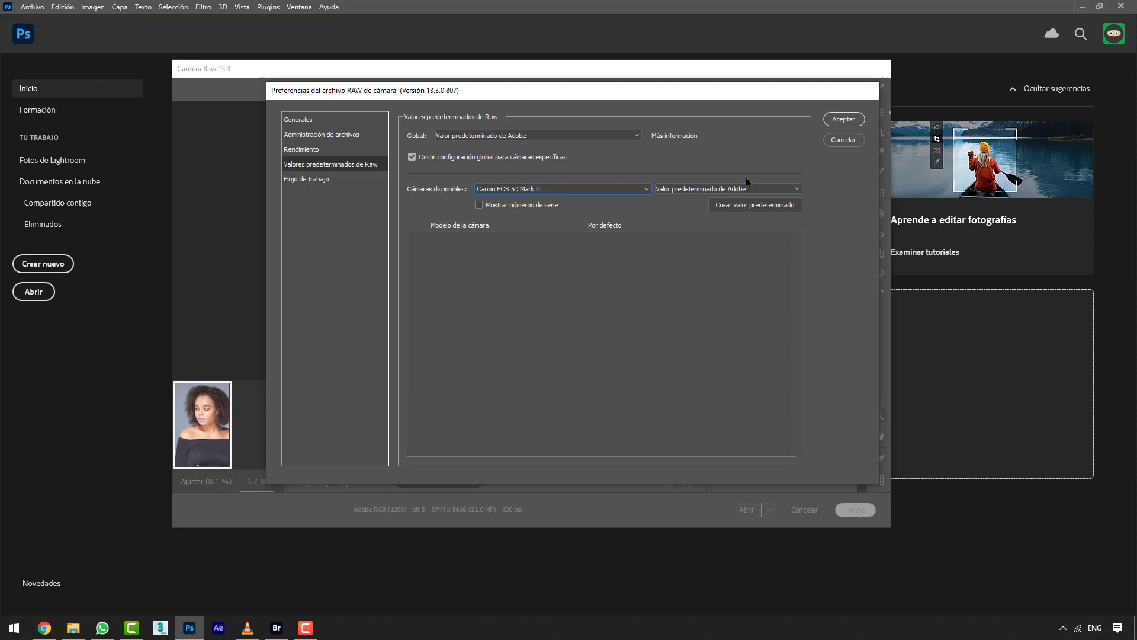
- Try Configuración de la cámara as the default for the Canon EOS 5D Mark II, and restore Valor predeterminado de Adobe
click(696, 190)
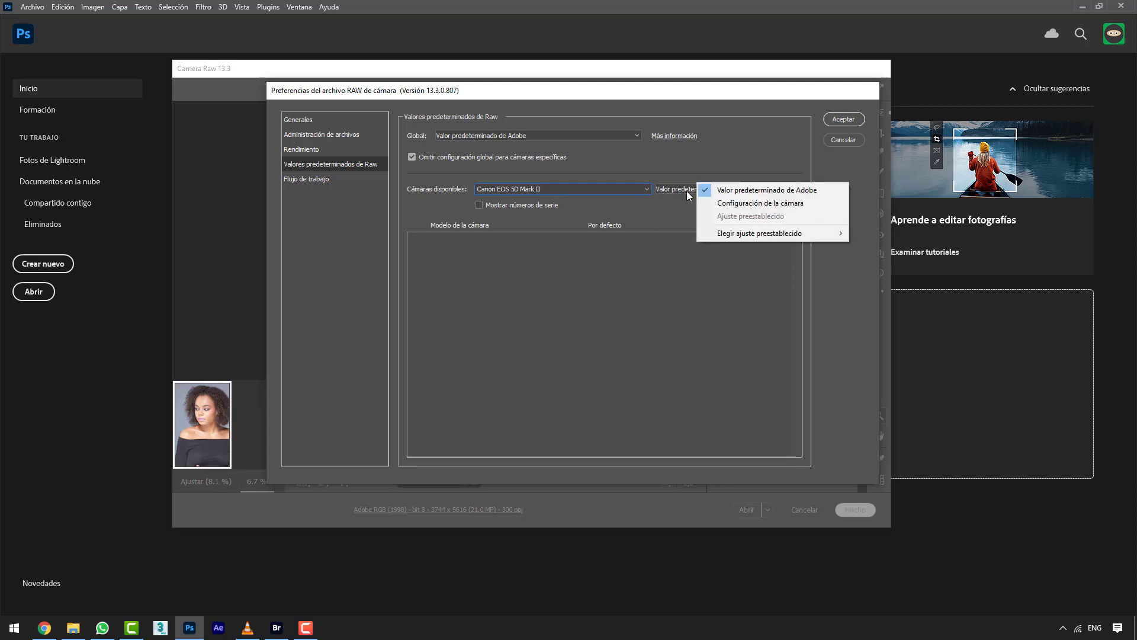
click(643, 222)
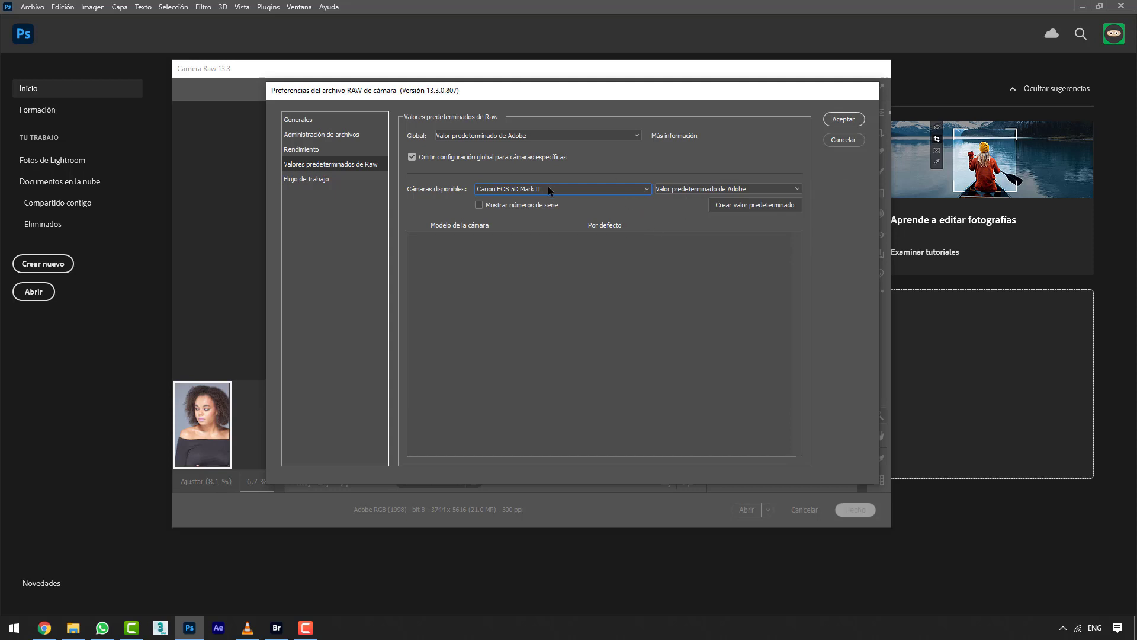
click(667, 190)
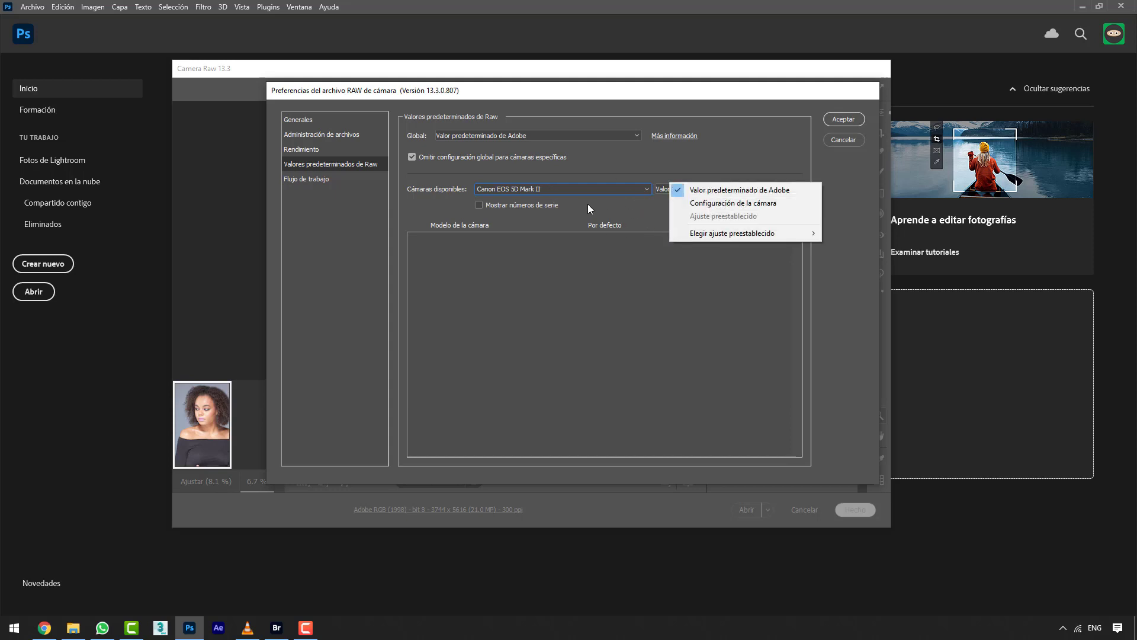
click(694, 201)
click(682, 191)
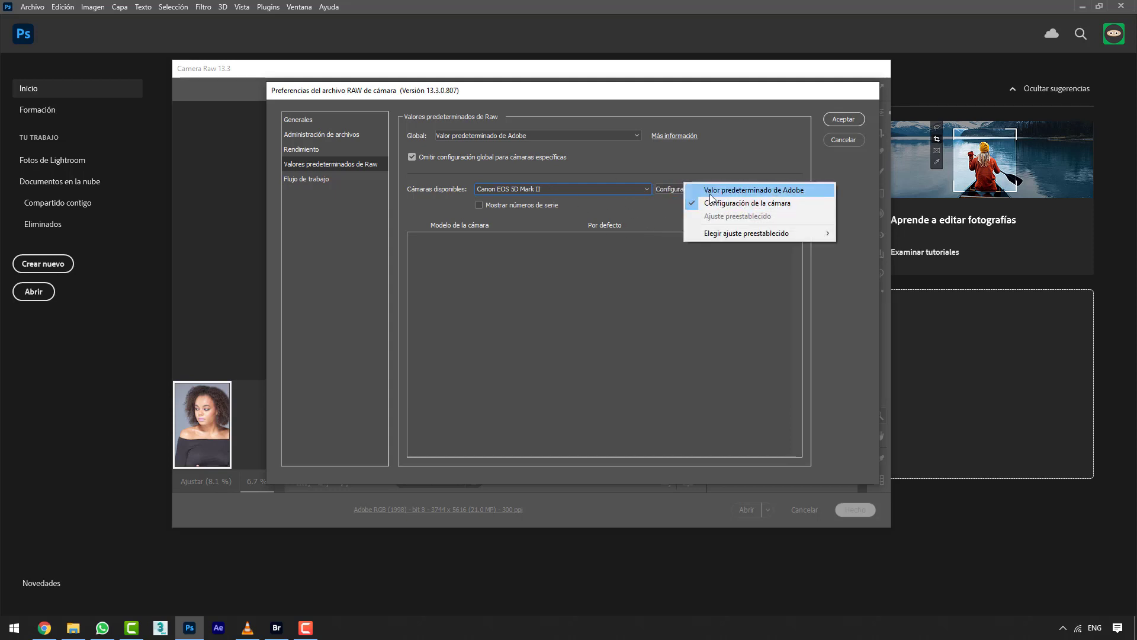
click(713, 191)
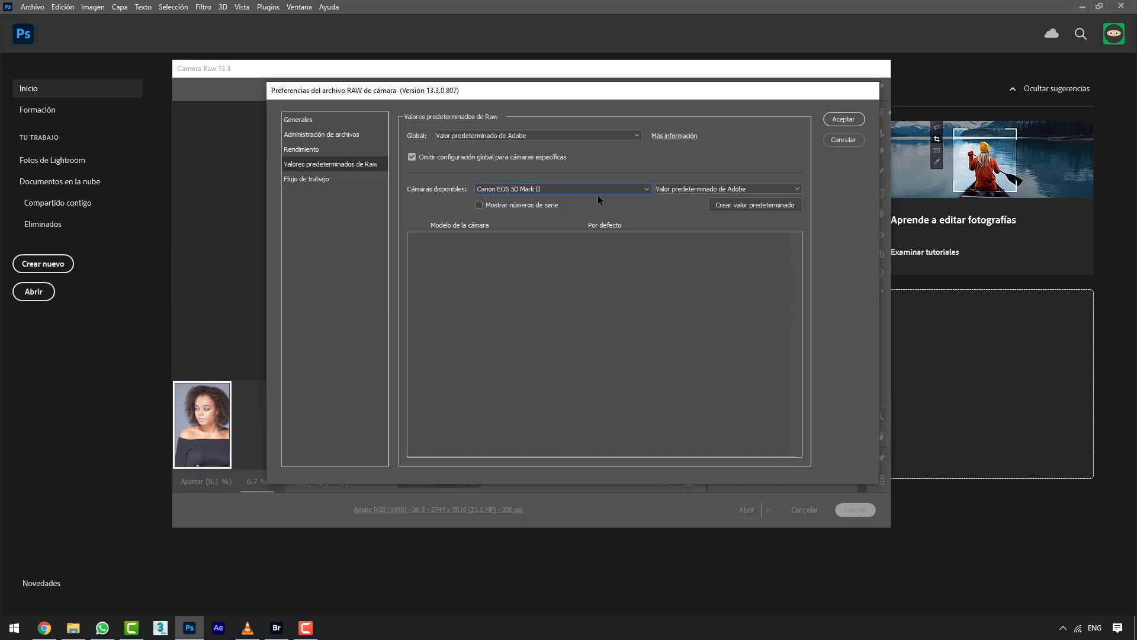
- Examine the presets offered as the Canon EOS 5D Mark II default, including the user presets, without choosing one
click(741, 187)
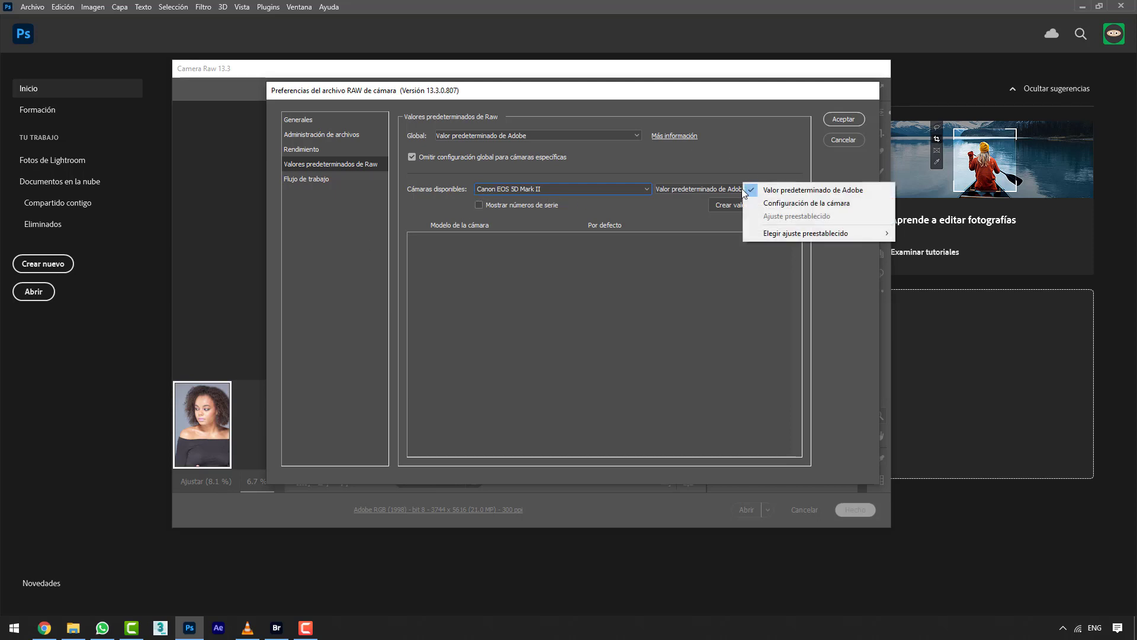
mouse_move(773, 233)
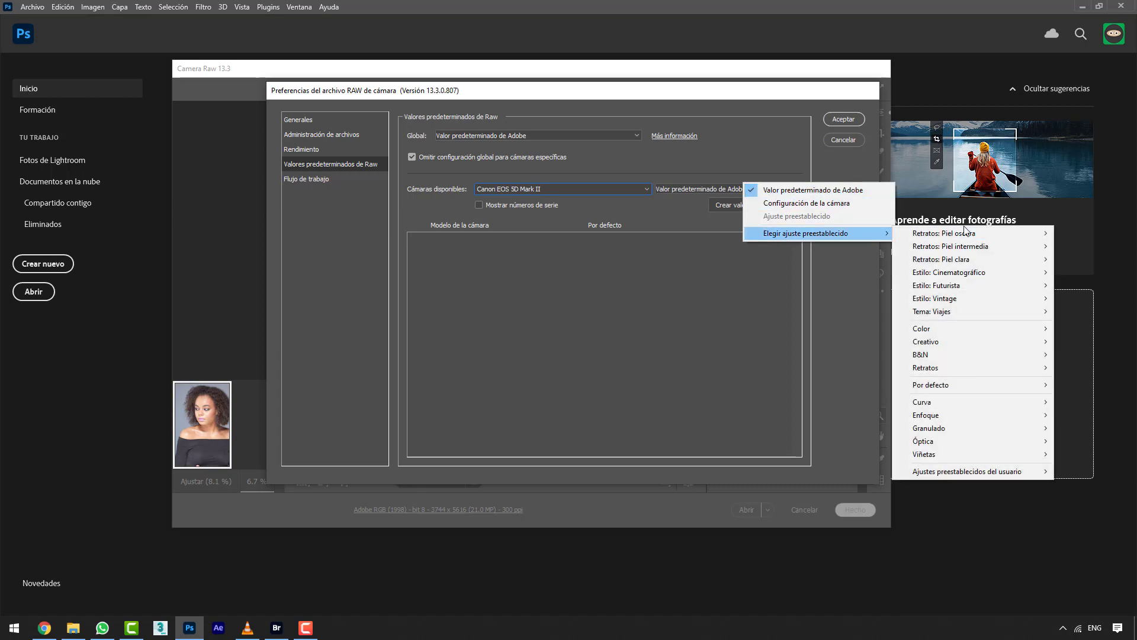
mouse_move(966, 236)
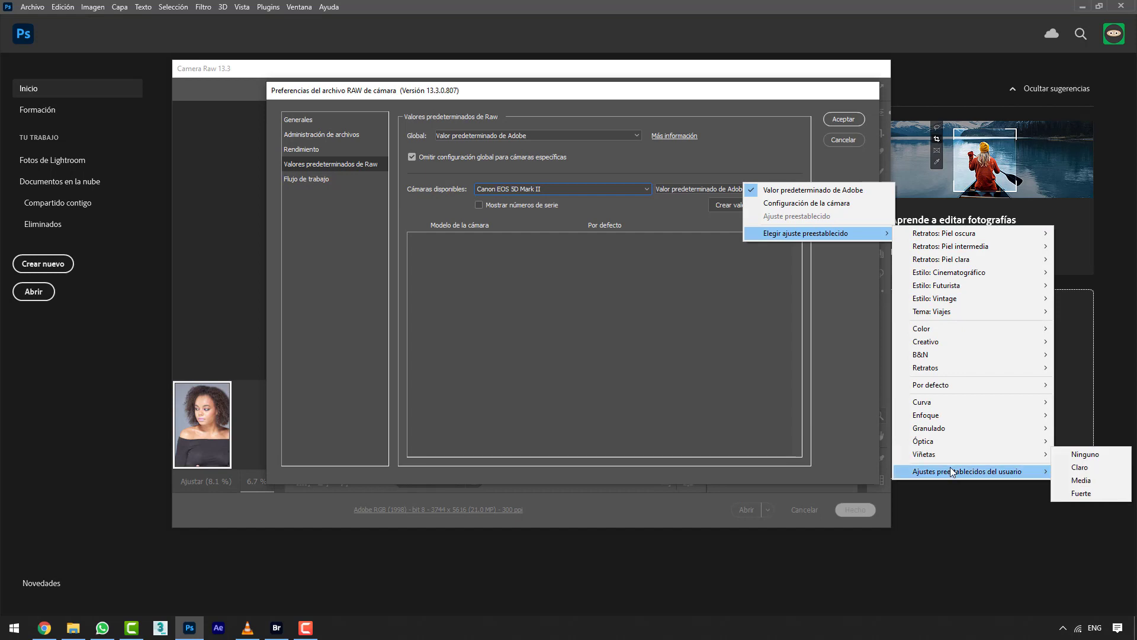
mouse_move(951, 472)
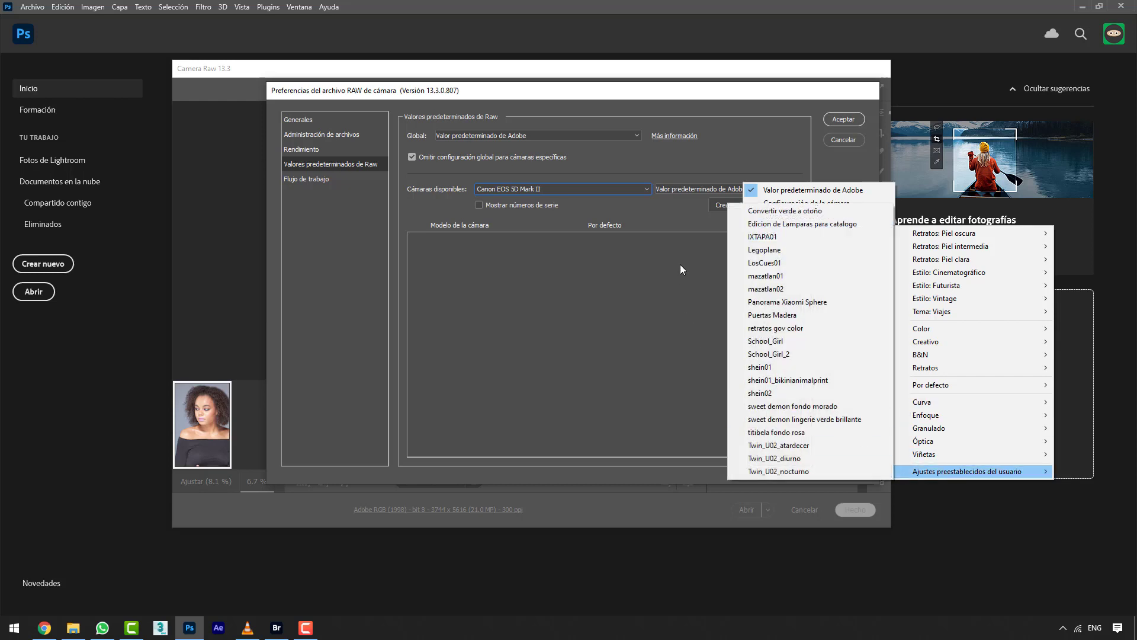
click(669, 219)
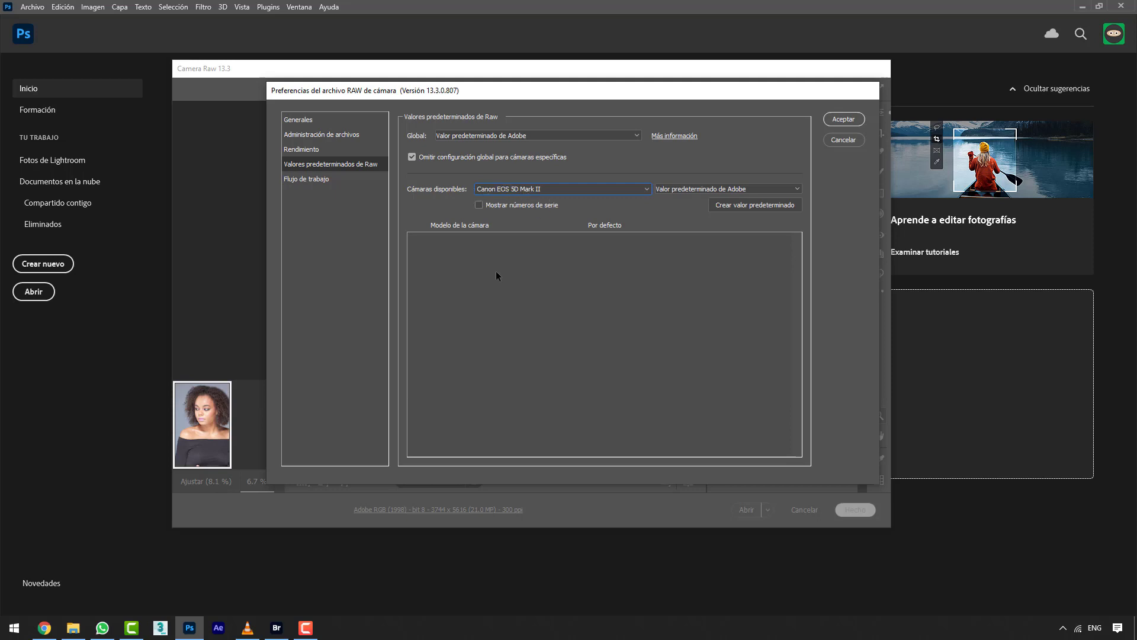
- Turn off the global setting override for specific cameras, and close the Camera Raw preferences without saving changes
click(518, 188)
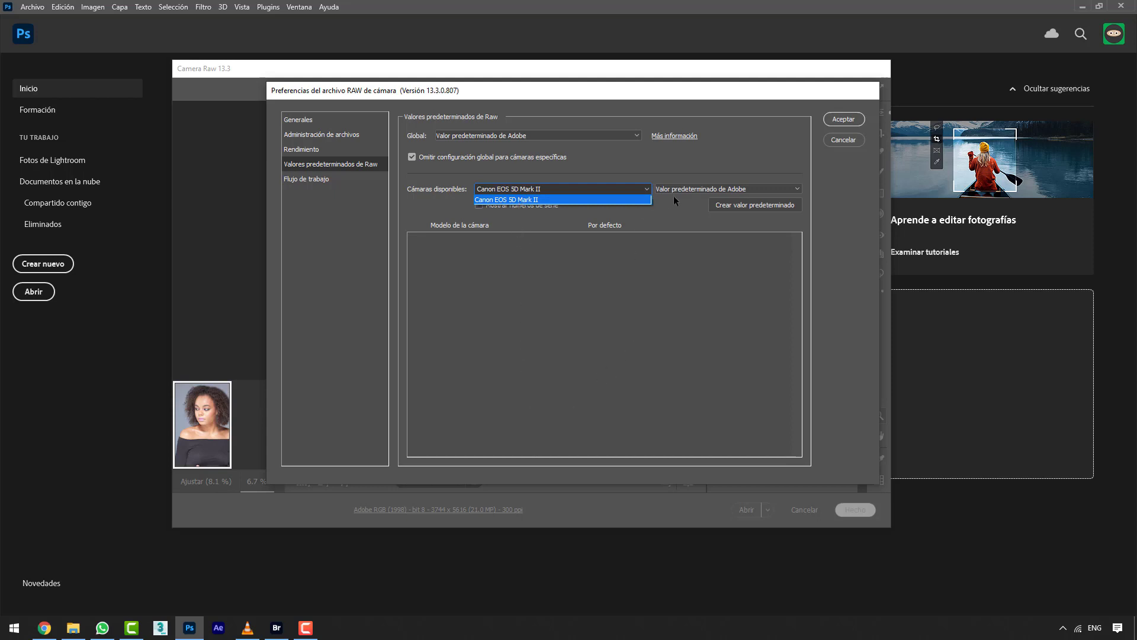
click(691, 186)
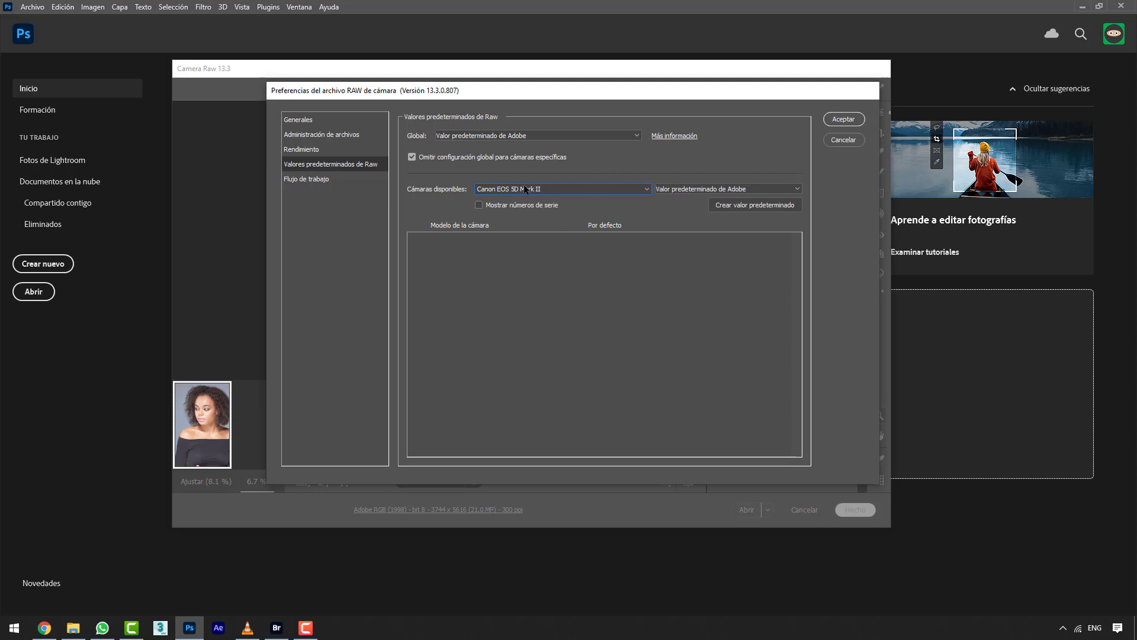
click(511, 158)
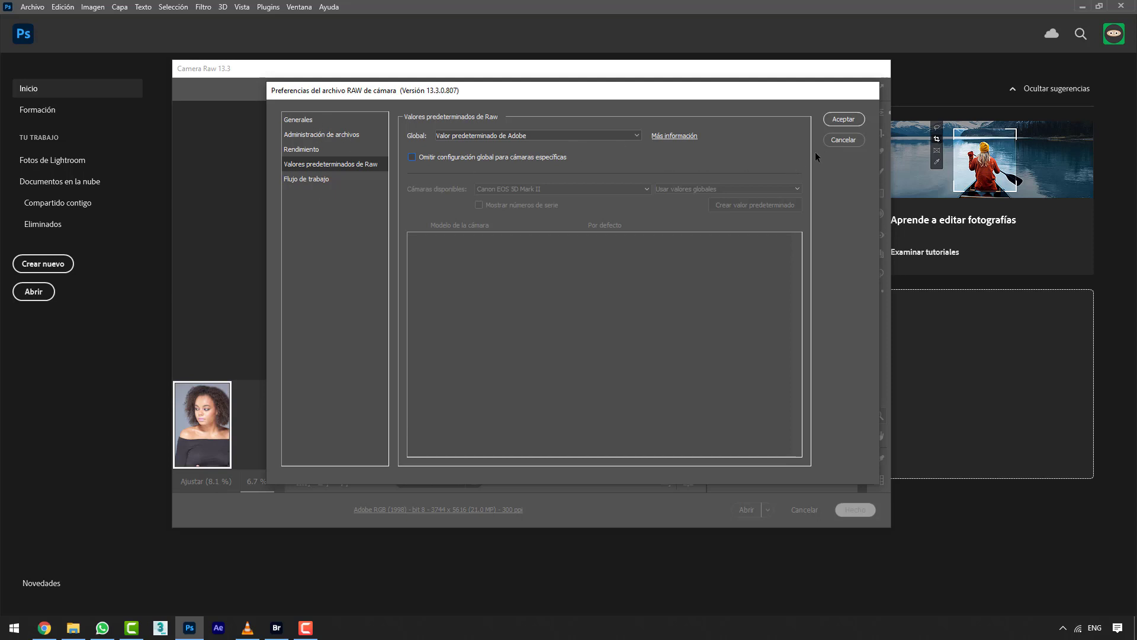
click(840, 142)
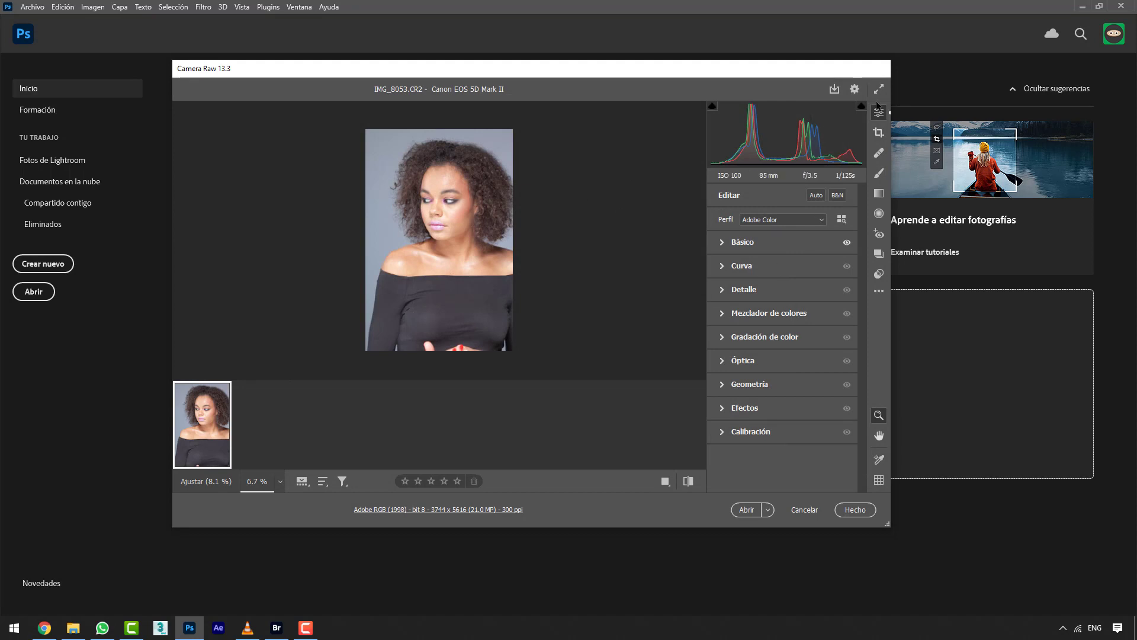
- Compare the Camera Raw full-screen and windowed views by switching between them three times, returning to the windowed view
click(879, 88)
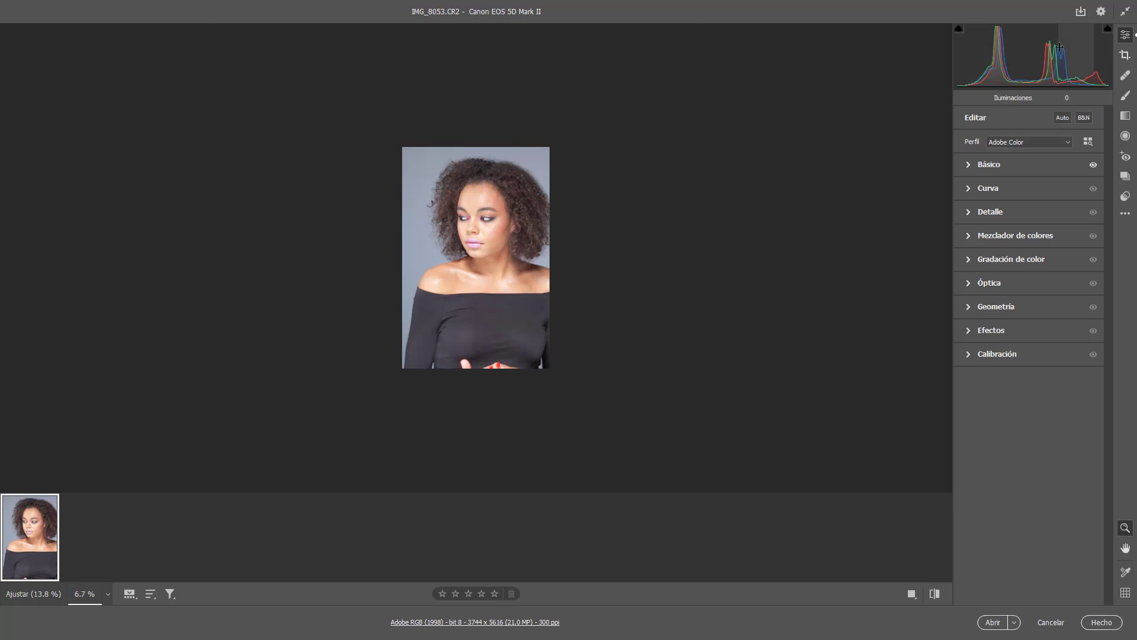
click(1125, 11)
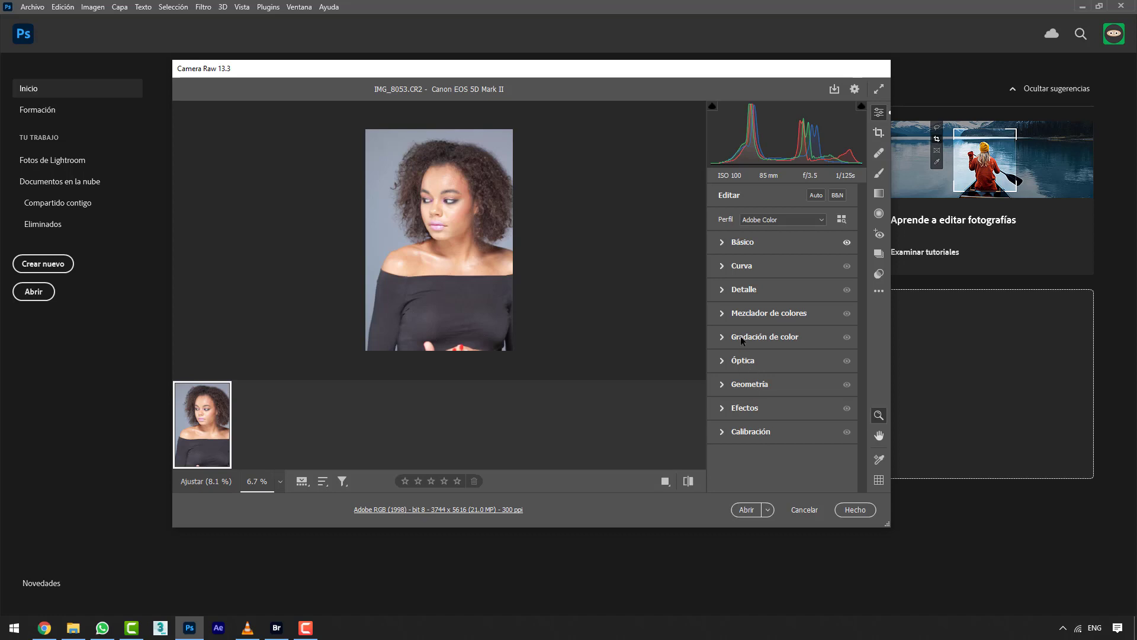
click(880, 89)
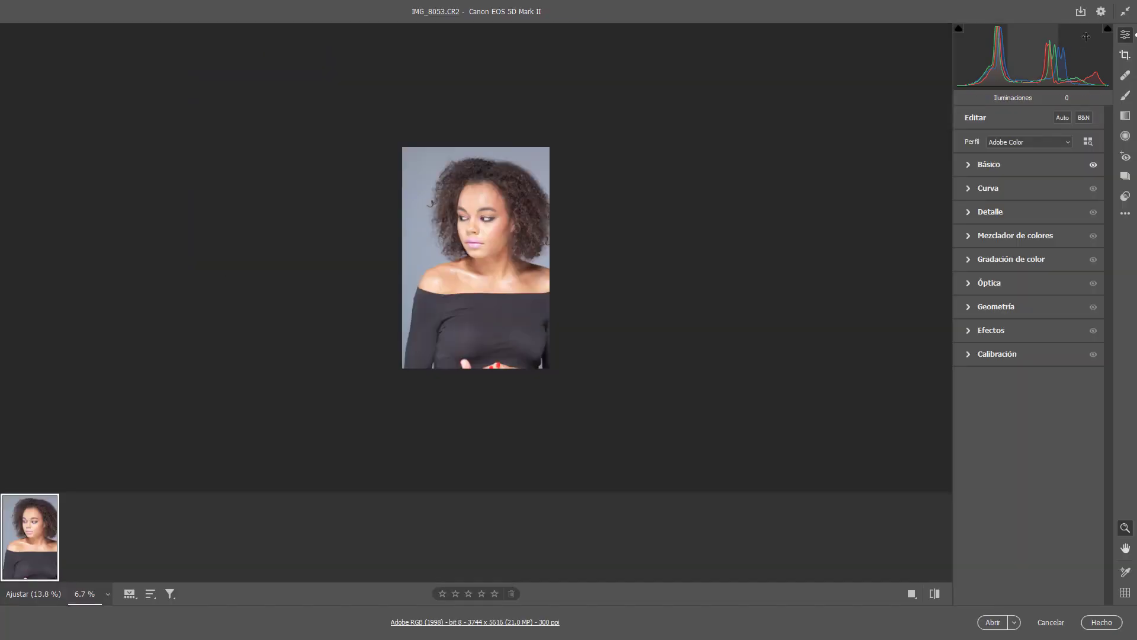
click(1121, 13)
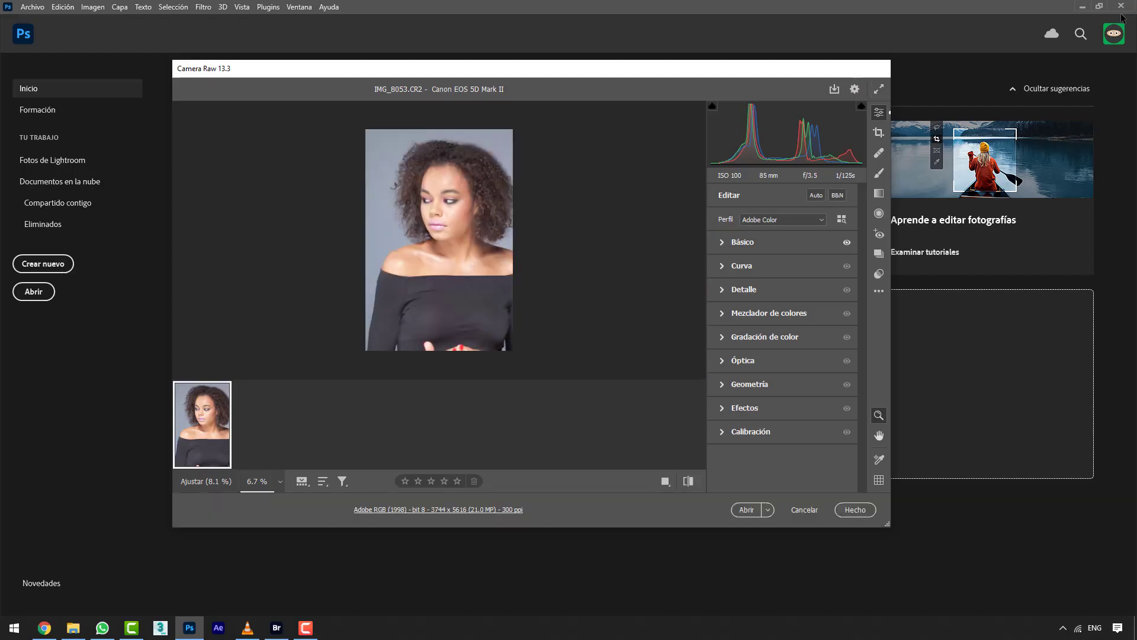
click(879, 89)
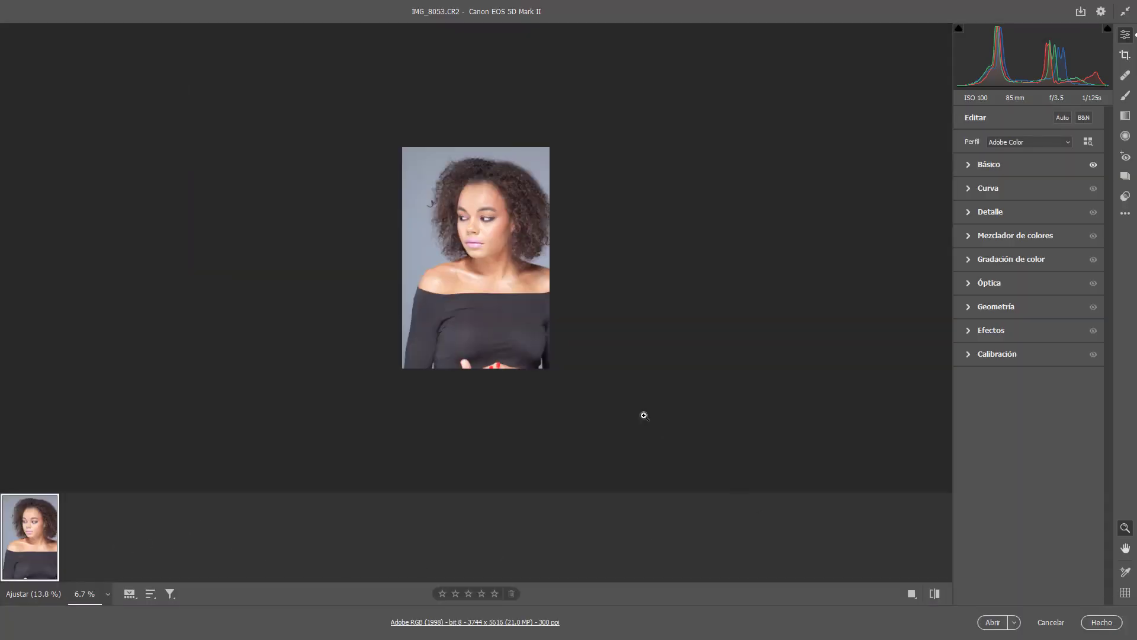
click(1122, 13)
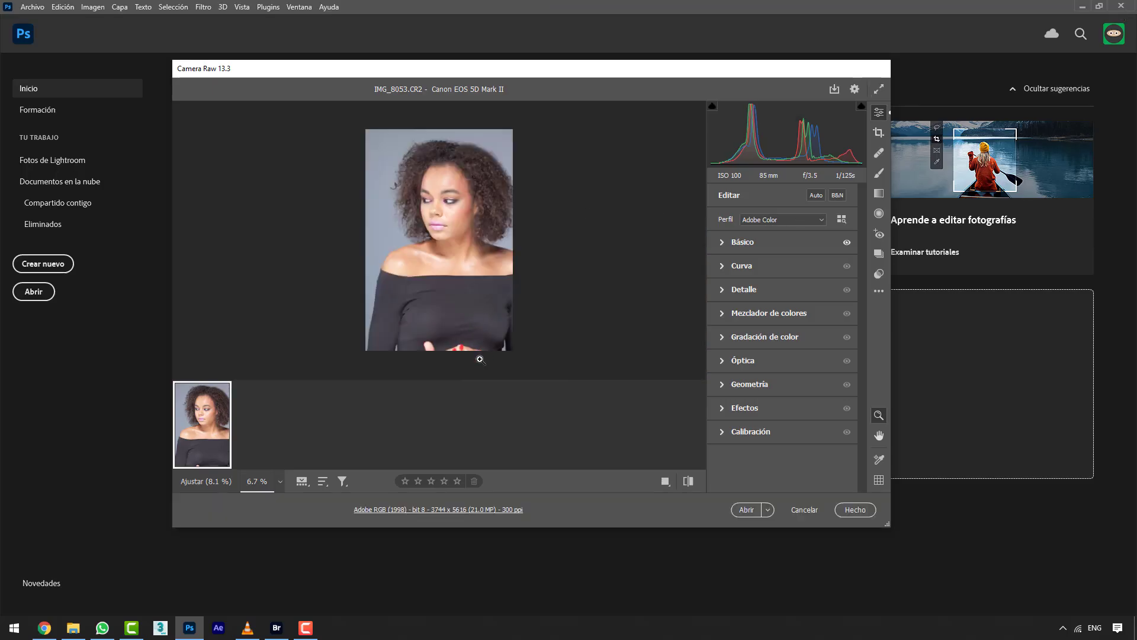